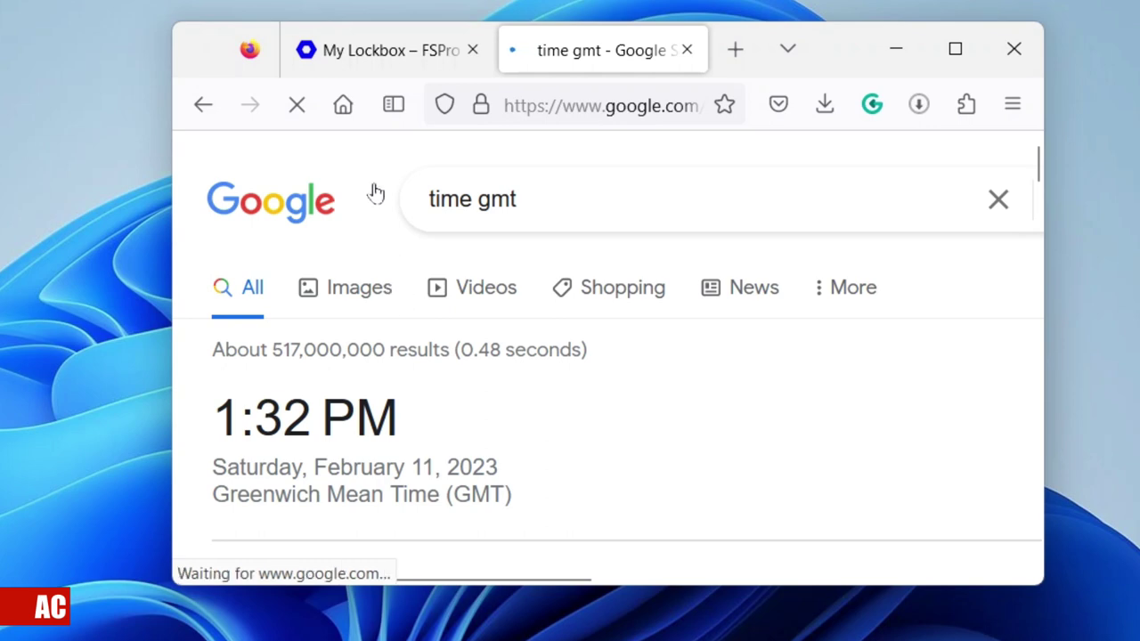
Step: Download My Lockbox from the FSPro Labs page and open the downloaded mylockbox_setup file
left_click(350, 53)
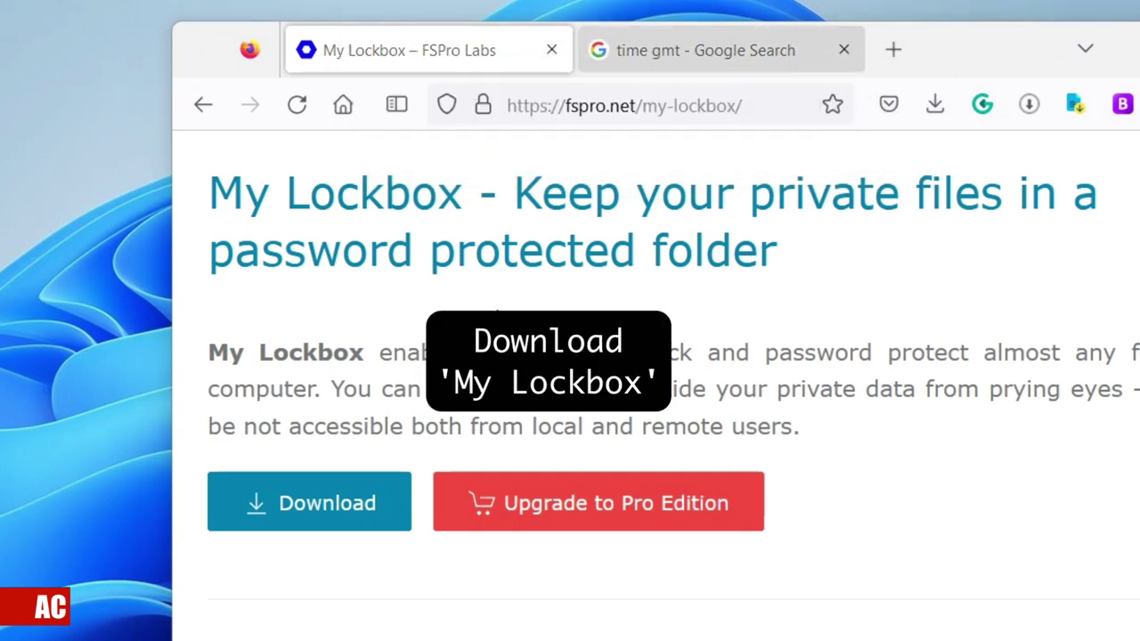
left_click(290, 527)
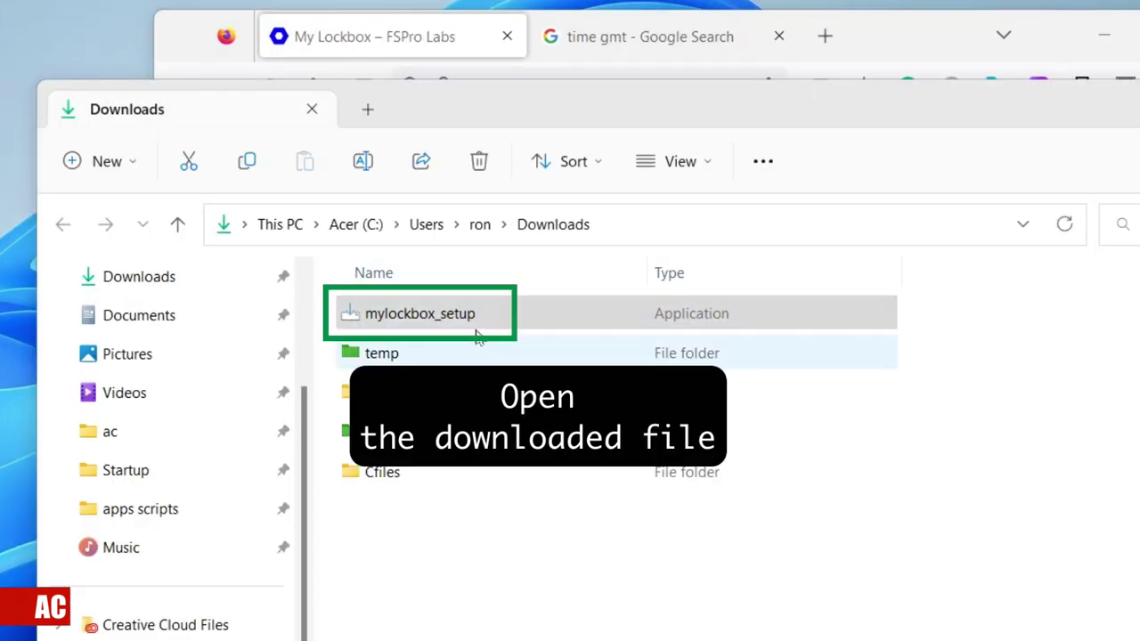
left_click(546, 314)
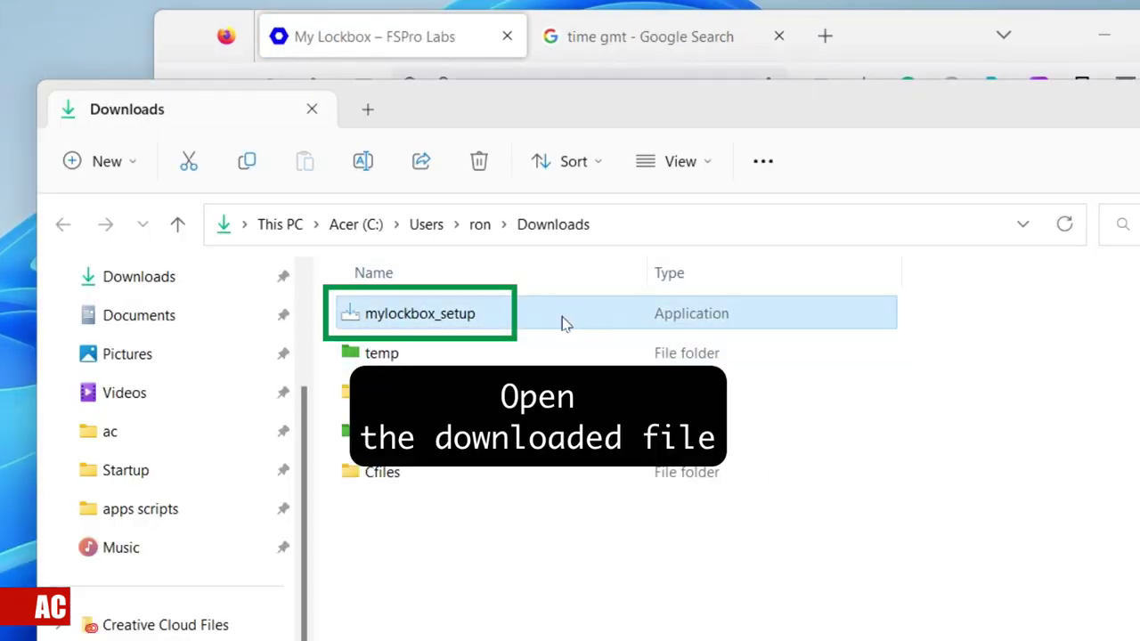
right_click(537, 323)
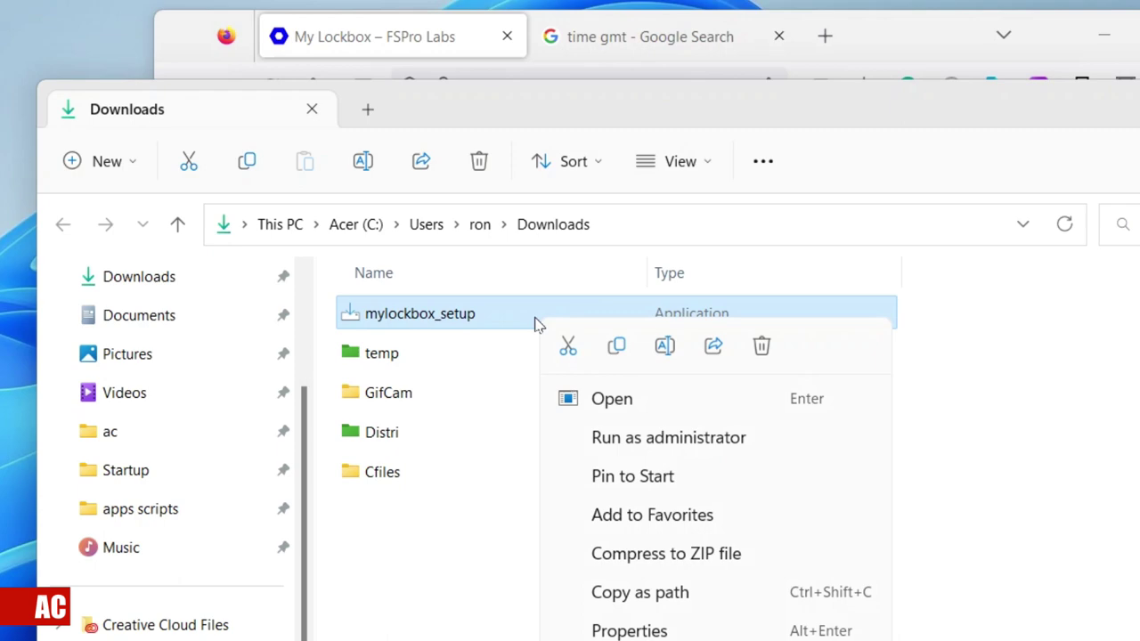
left_click(573, 397)
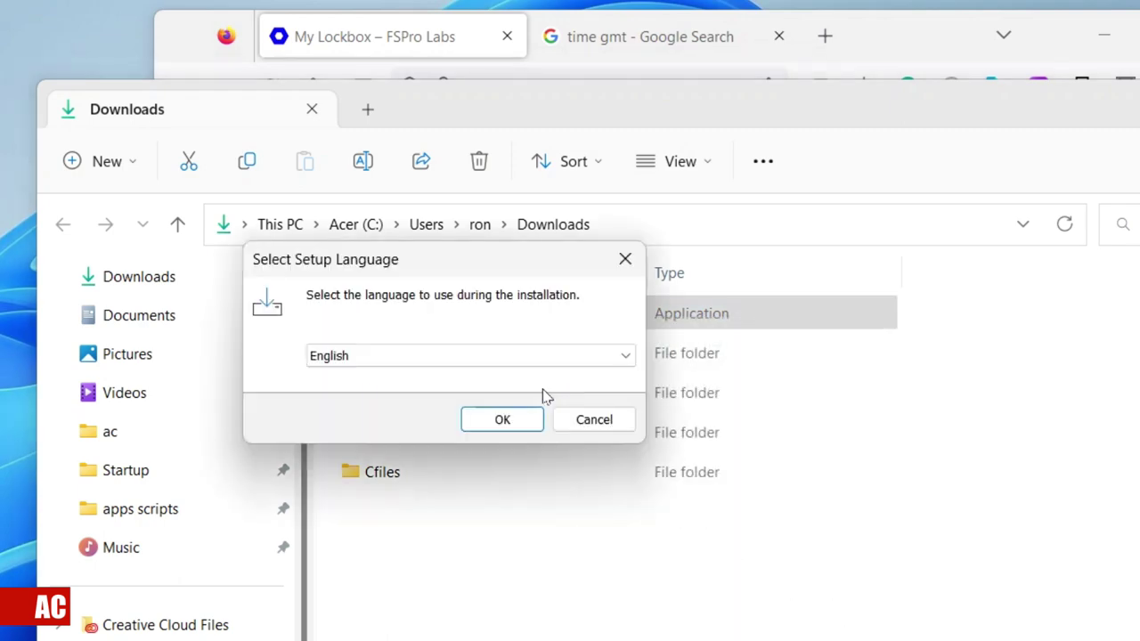
Step: Install My Lockbox in English, accepting the license agreement and leaving out the "Protect with My Lockbox" entry for the Windows Explorer context menu
key("Return")
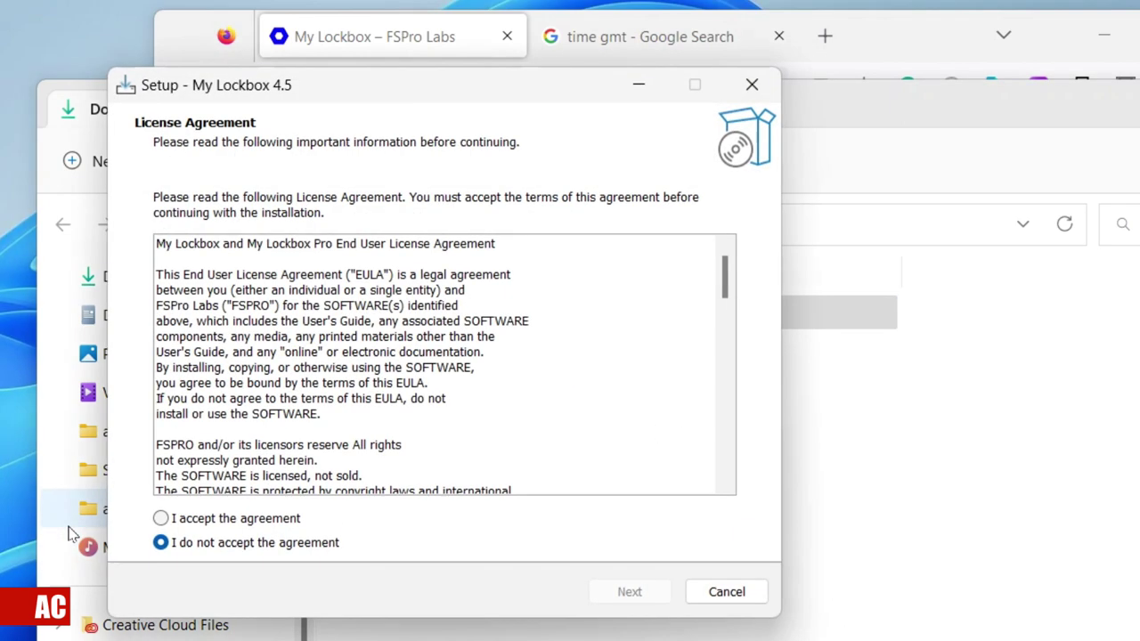
left_click(274, 520)
left_click(608, 595)
left_click(656, 598)
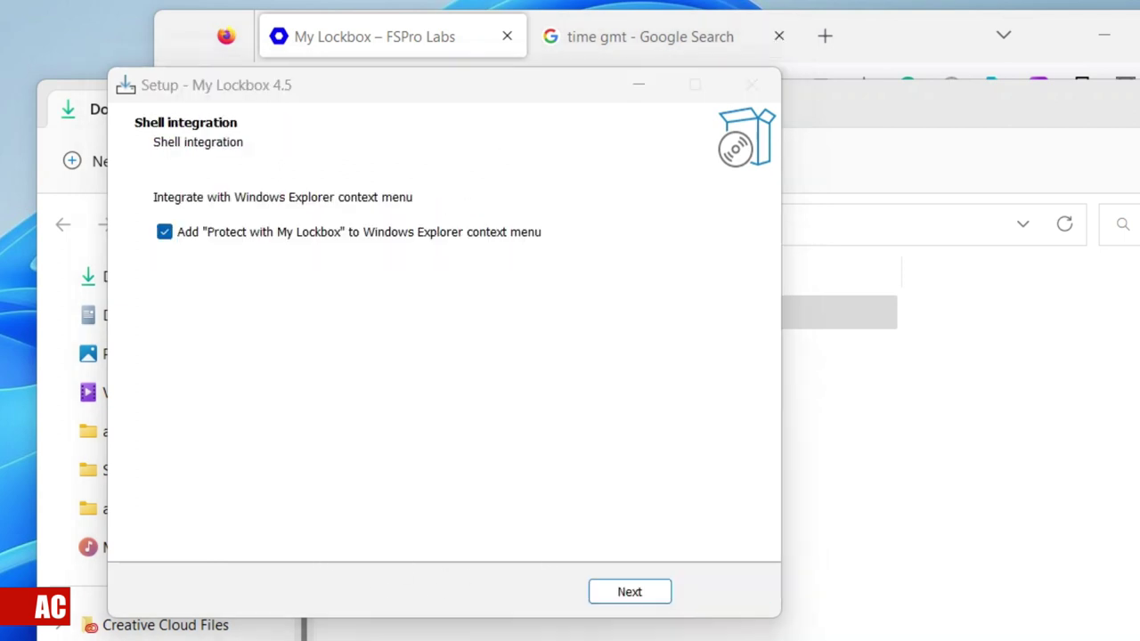
left_click(164, 233)
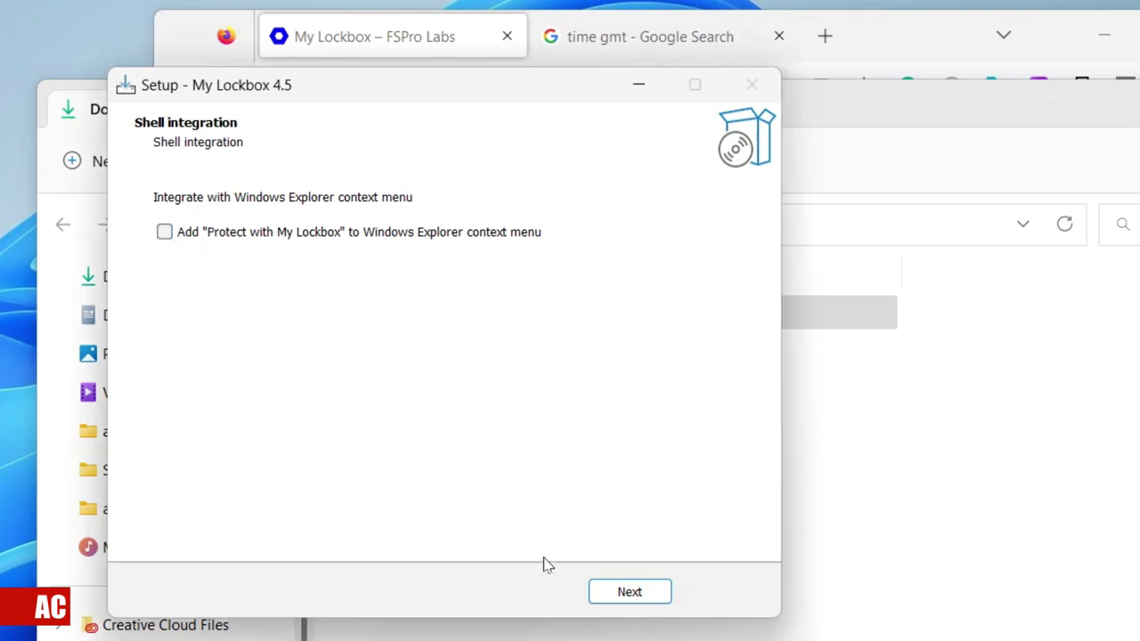
left_click(643, 602)
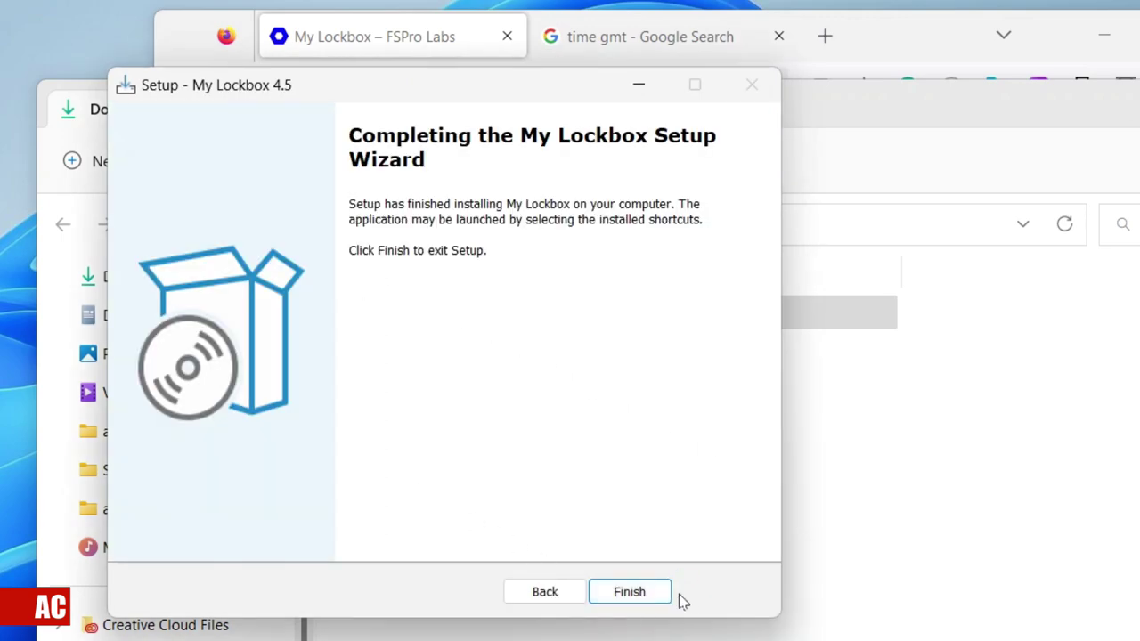
left_click(666, 588)
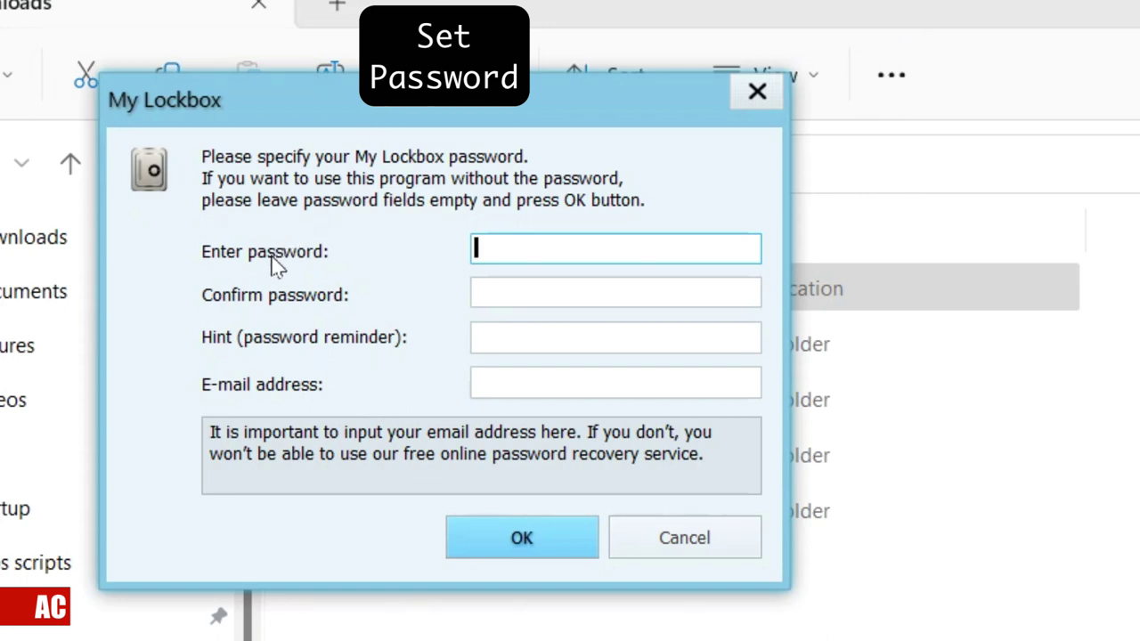
Step: Set and confirm the My Lockbox password, leaving the hint and the recovery e-mail address empty
type("*****")
key("Tab")
type("*****")
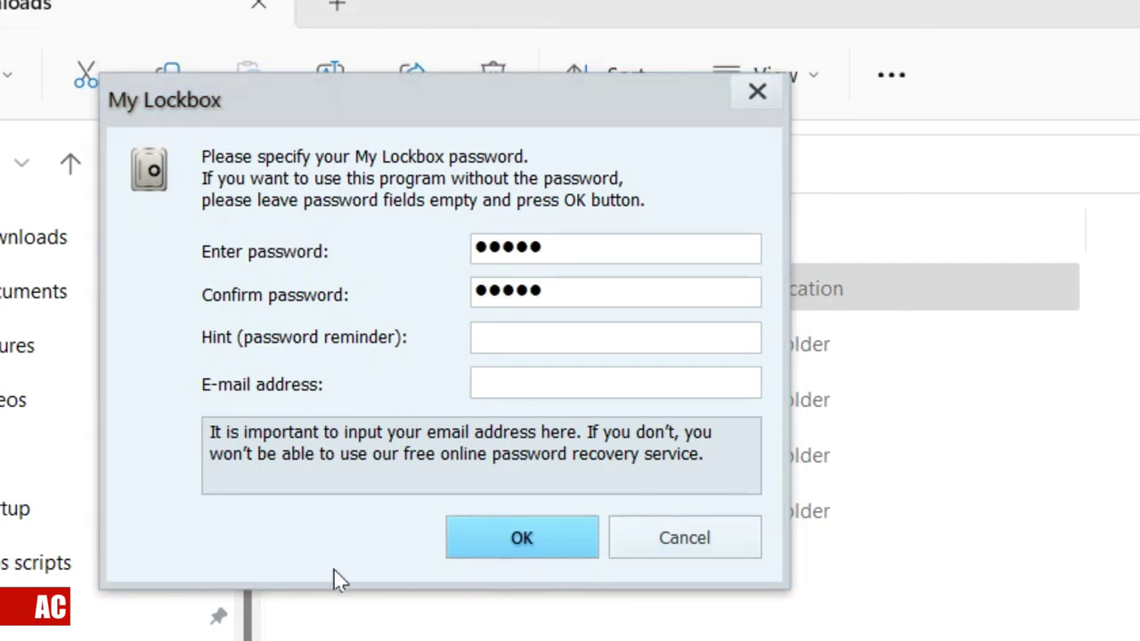
left_click(547, 538)
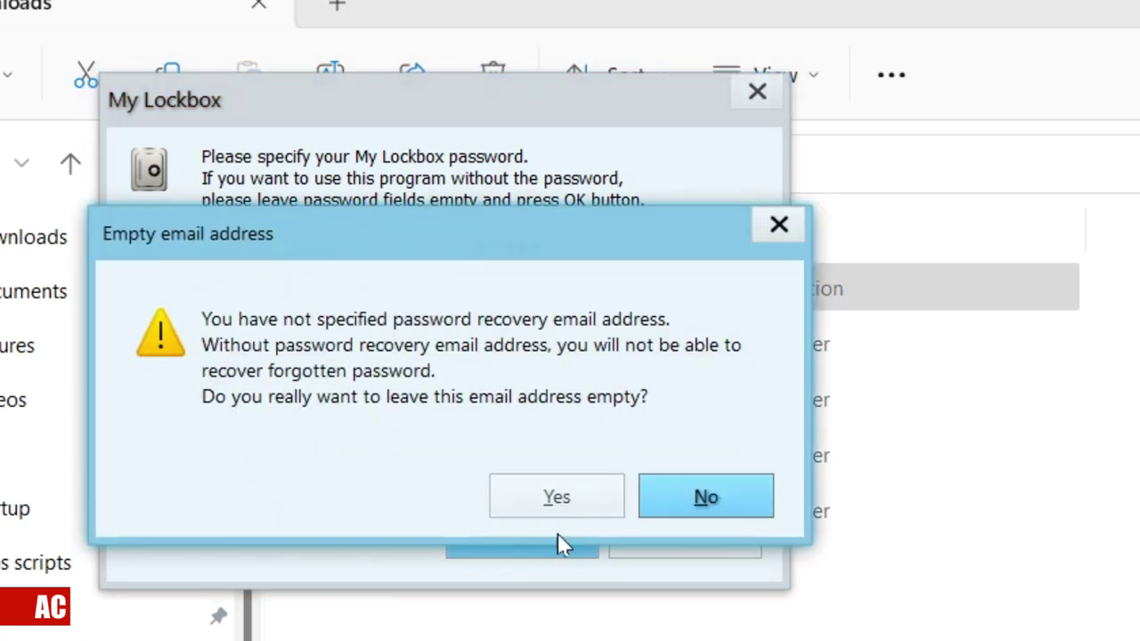
left_click(531, 497)
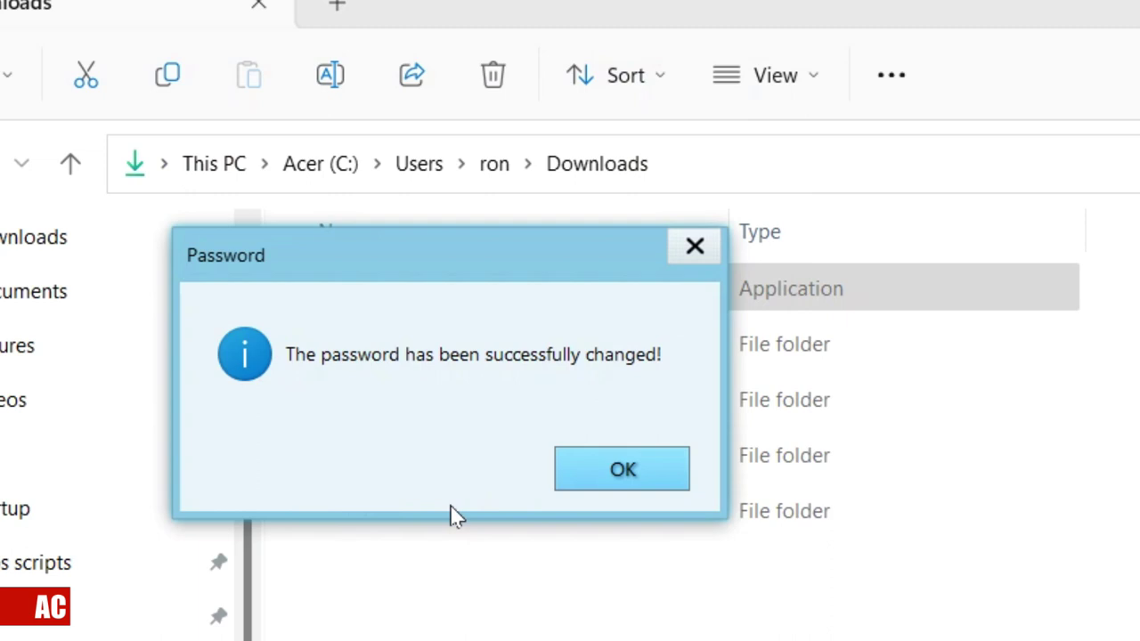
left_click(626, 474)
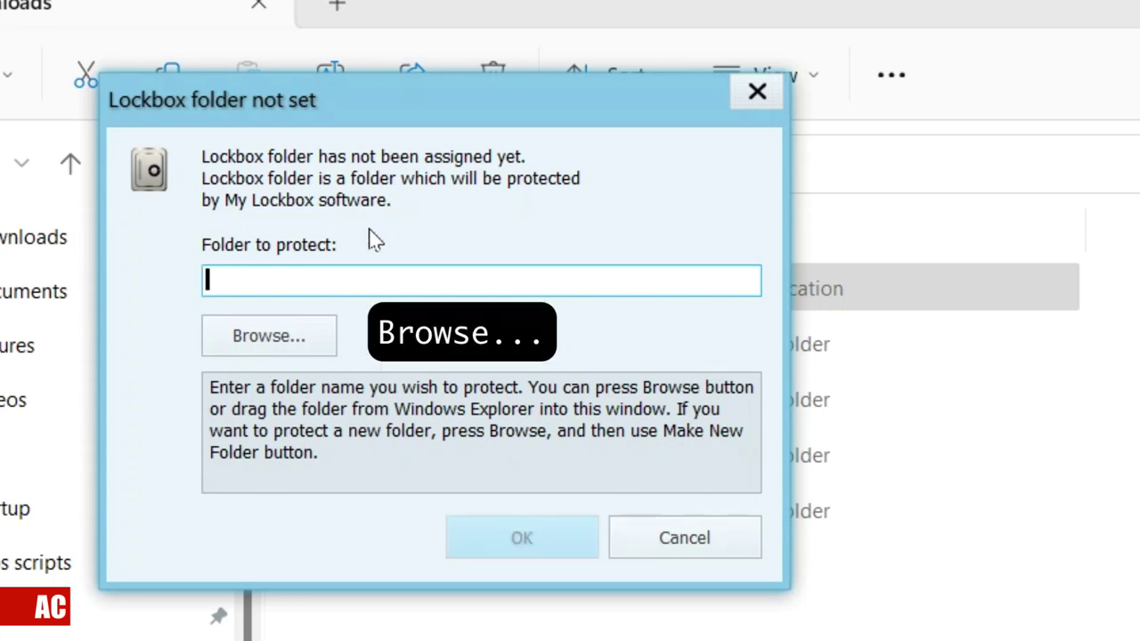
Step: Choose C:\Program Files\Aegisub as the folder to protect and lock it
left_click(267, 335)
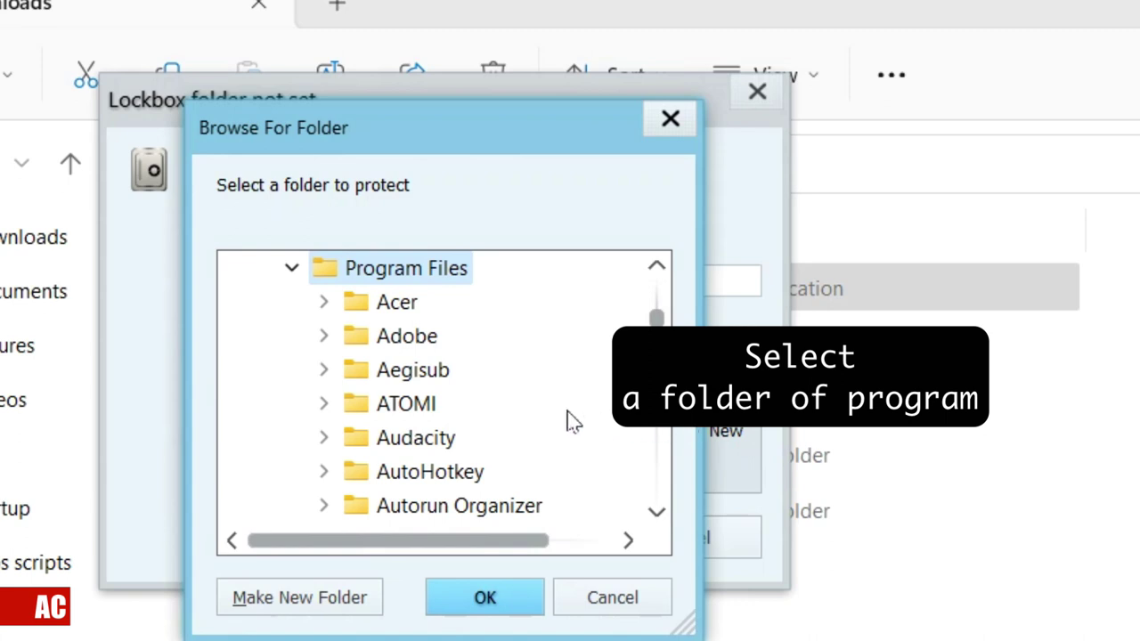
double_click(406, 372)
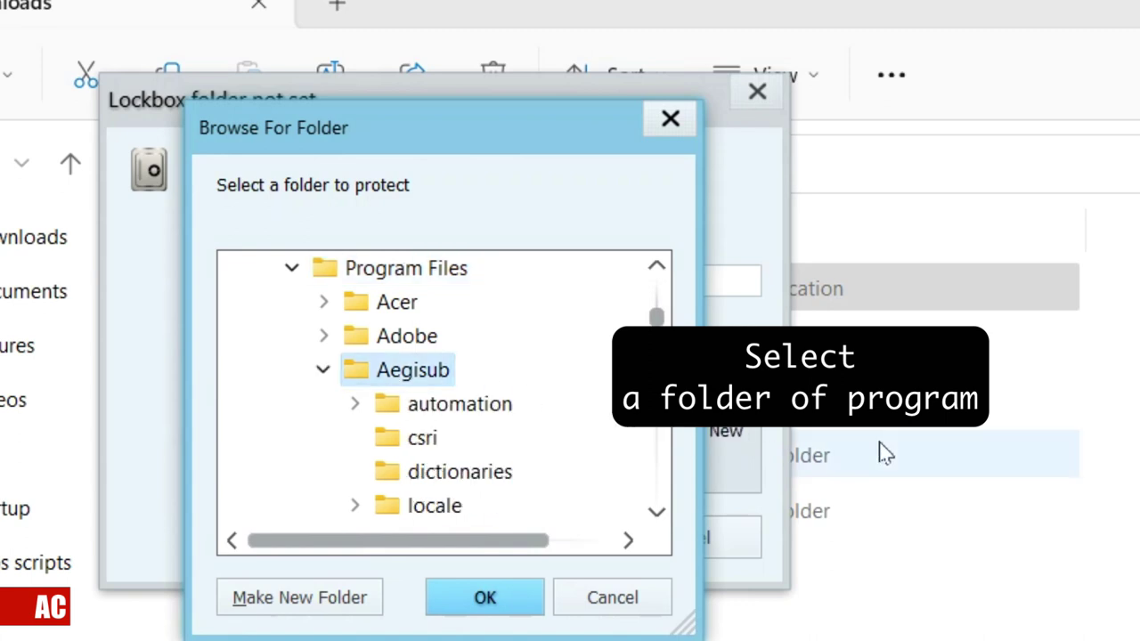
left_click(324, 373)
left_click(483, 595)
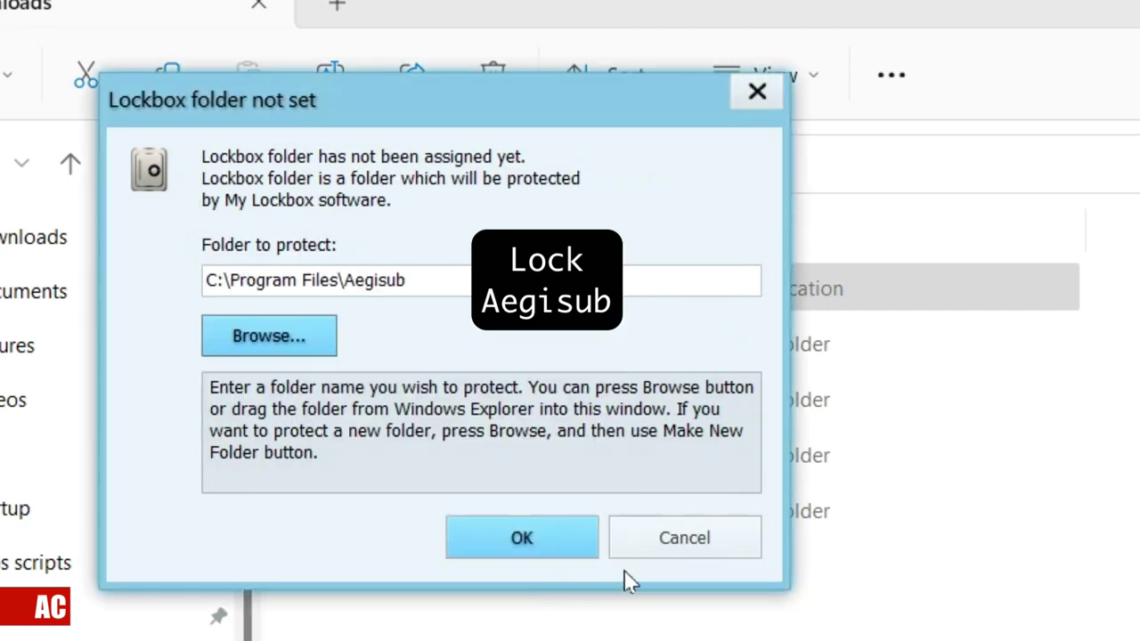
left_click(527, 539)
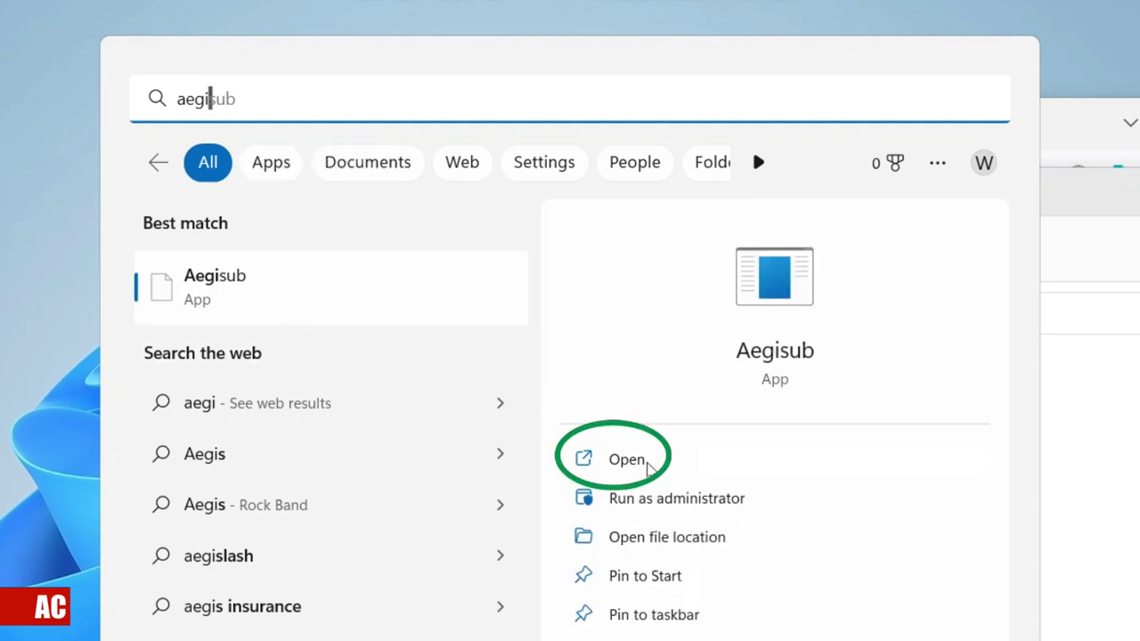
Step: Try to open Aegisub from the Windows search to test the lock, and dismiss the error dialog
left_click(643, 463)
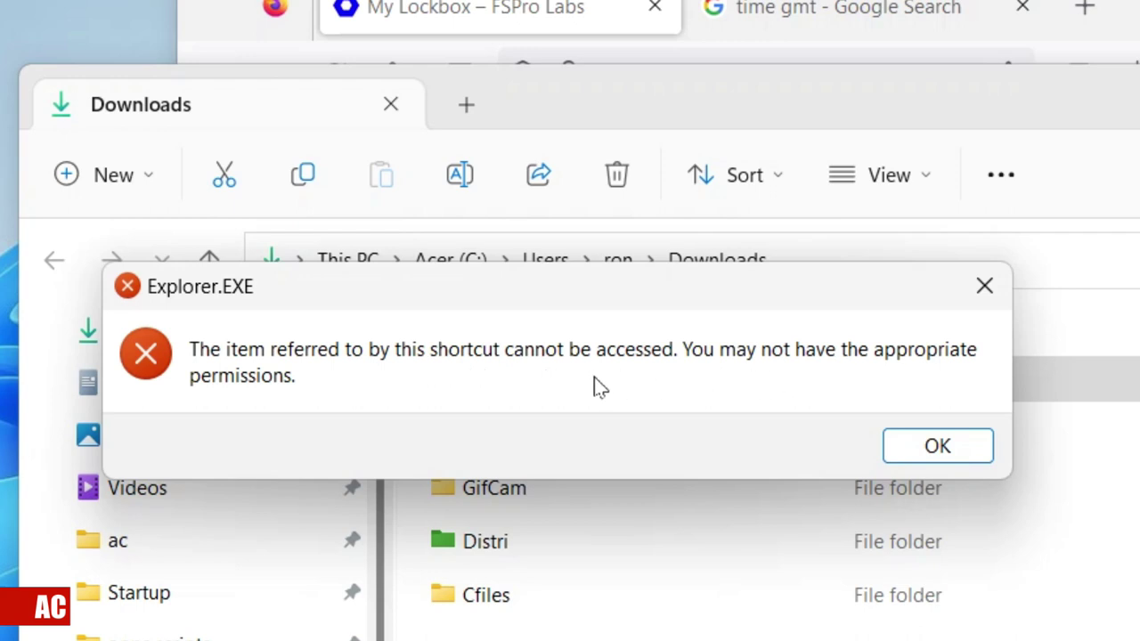
left_click(937, 446)
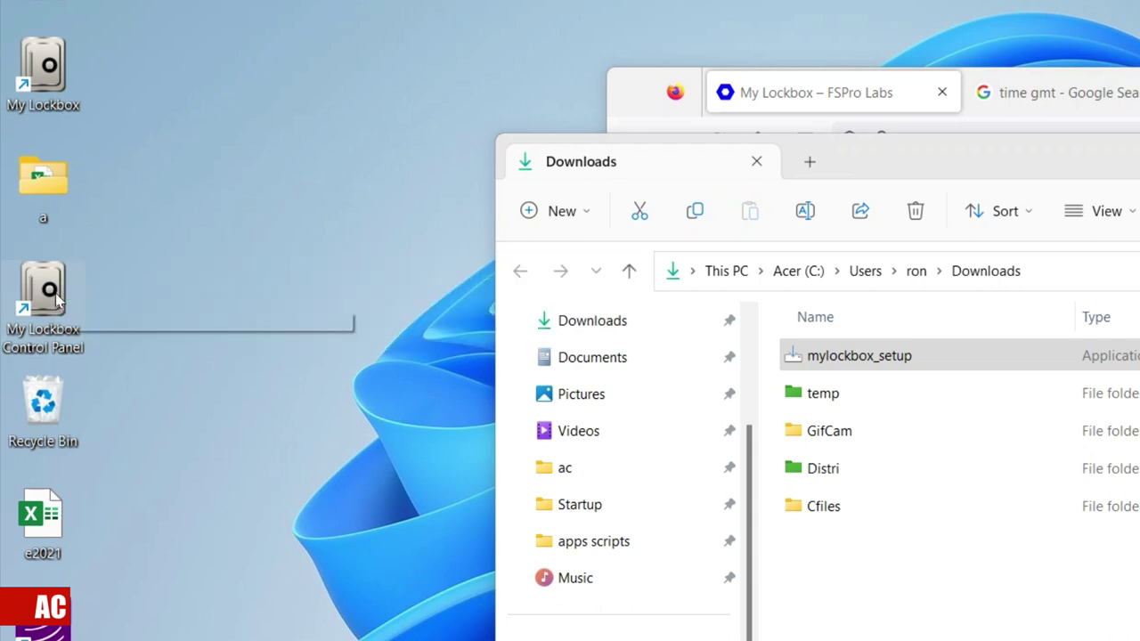
Step: Open the My Lockbox Control Panel from the desktop and enter the My Lockbox password
double_click(42, 329)
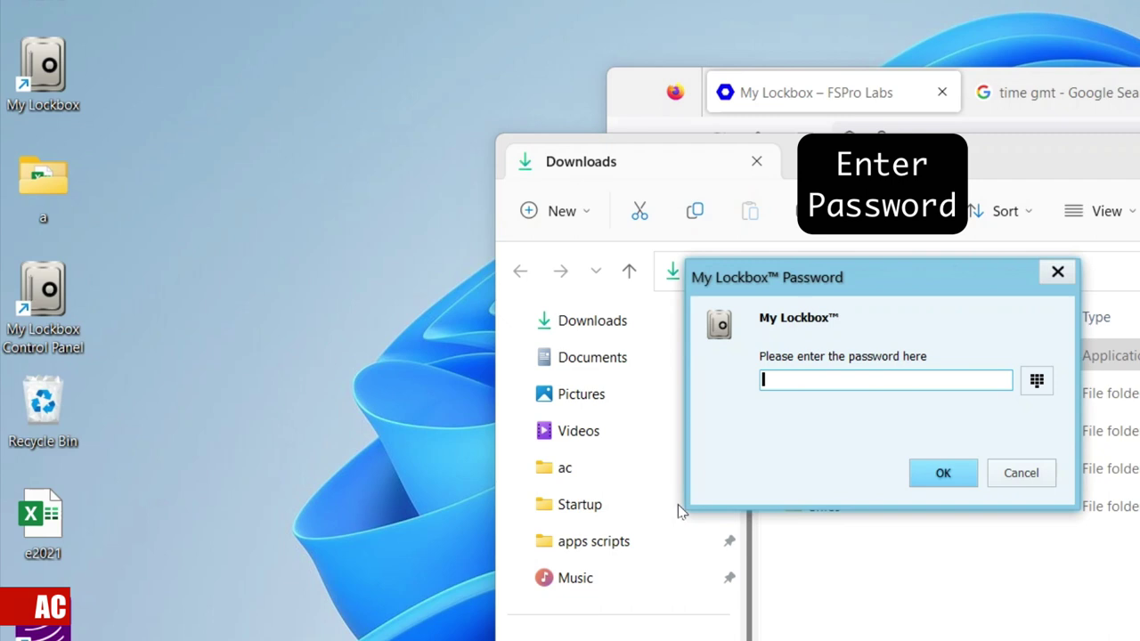
type("••••")
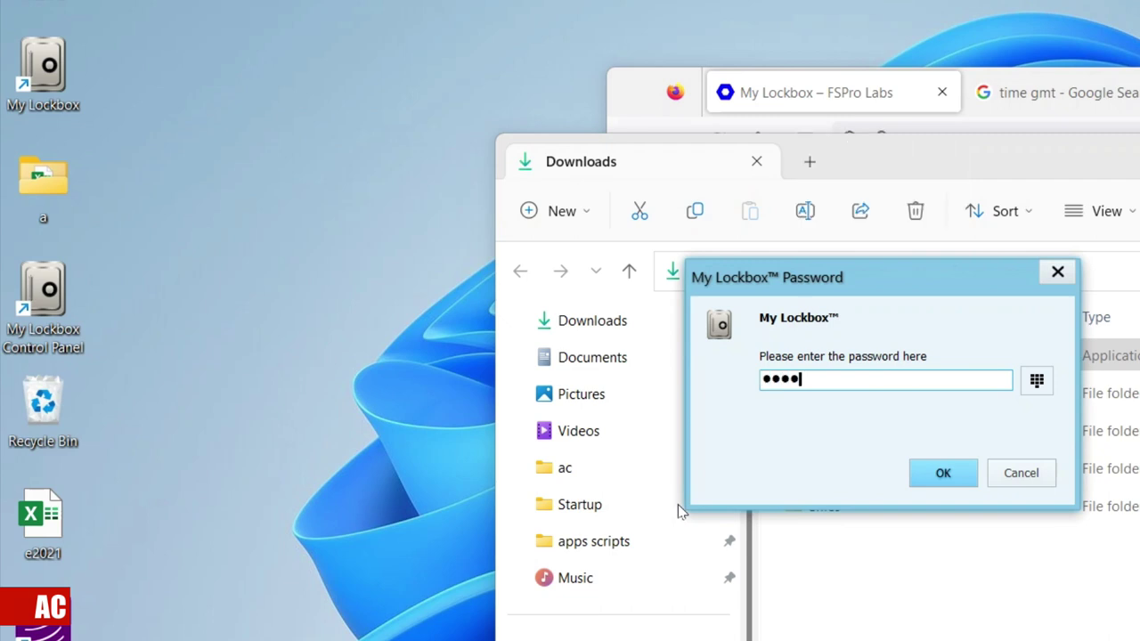
type("•")
left_click(952, 470)
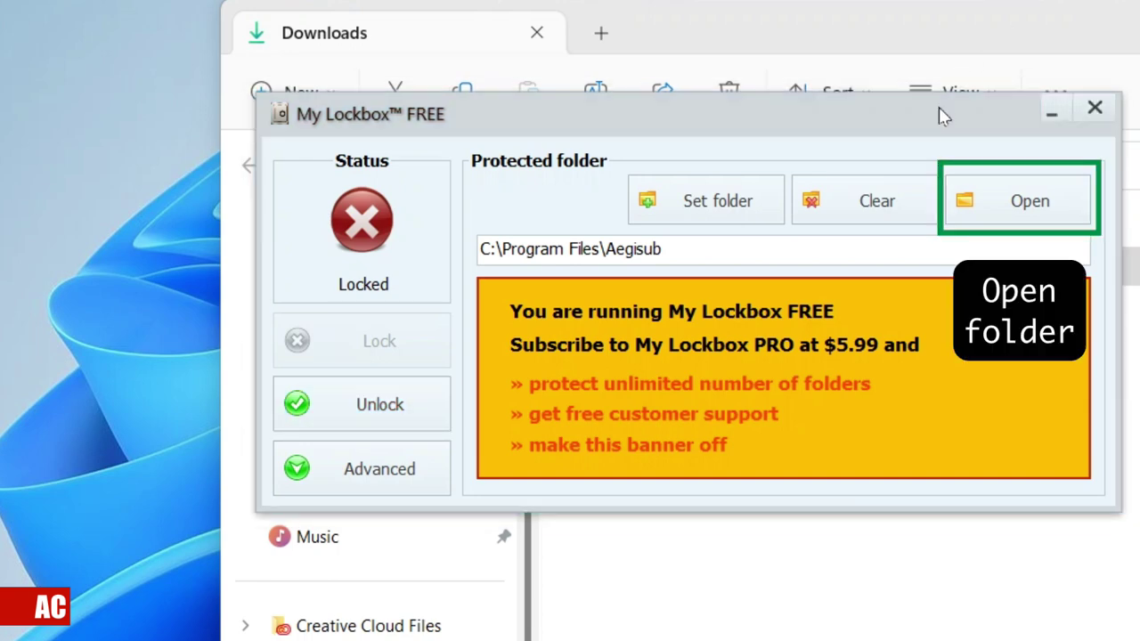
Step: Open the protected Aegisub folder from My Lockbox and launch the aegisub64 application in it
left_click(1060, 203)
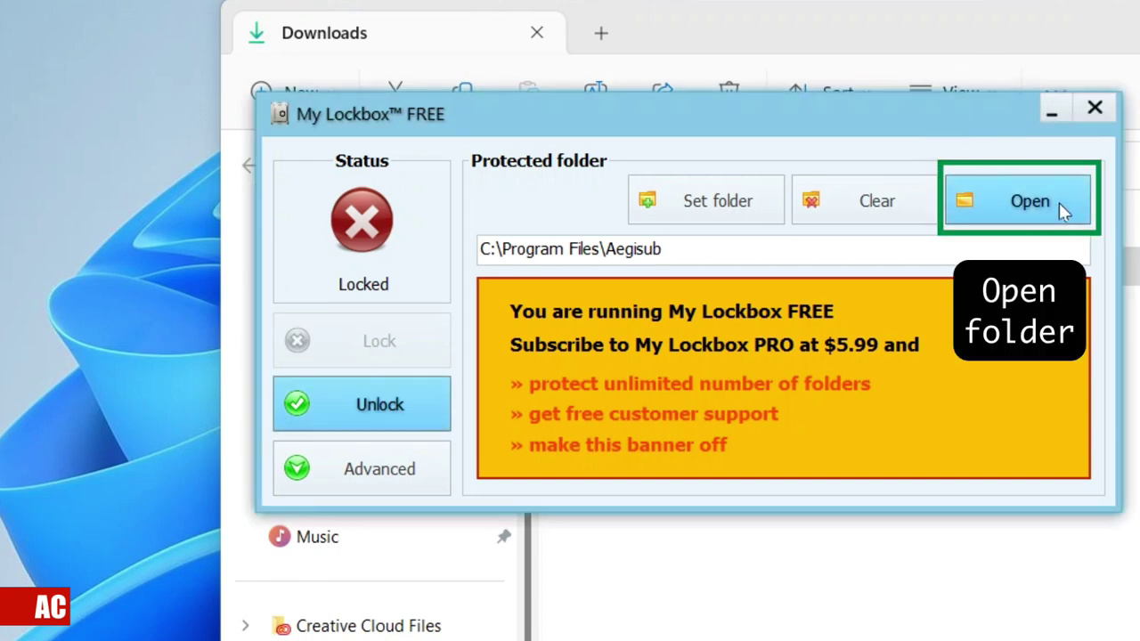
left_click(1060, 208)
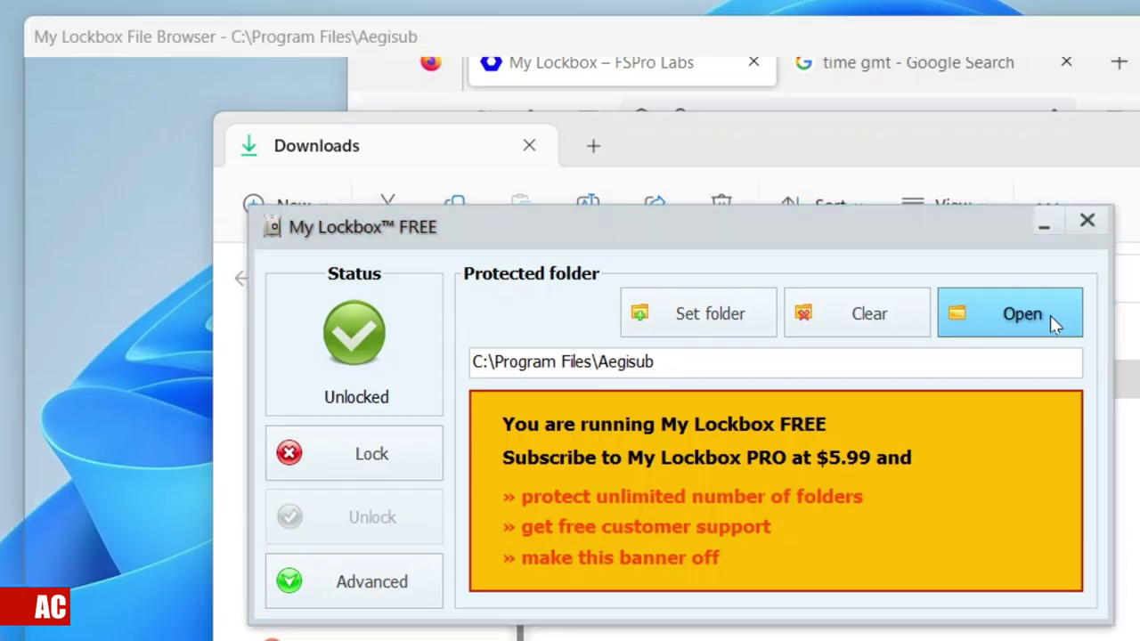
left_click(1058, 203)
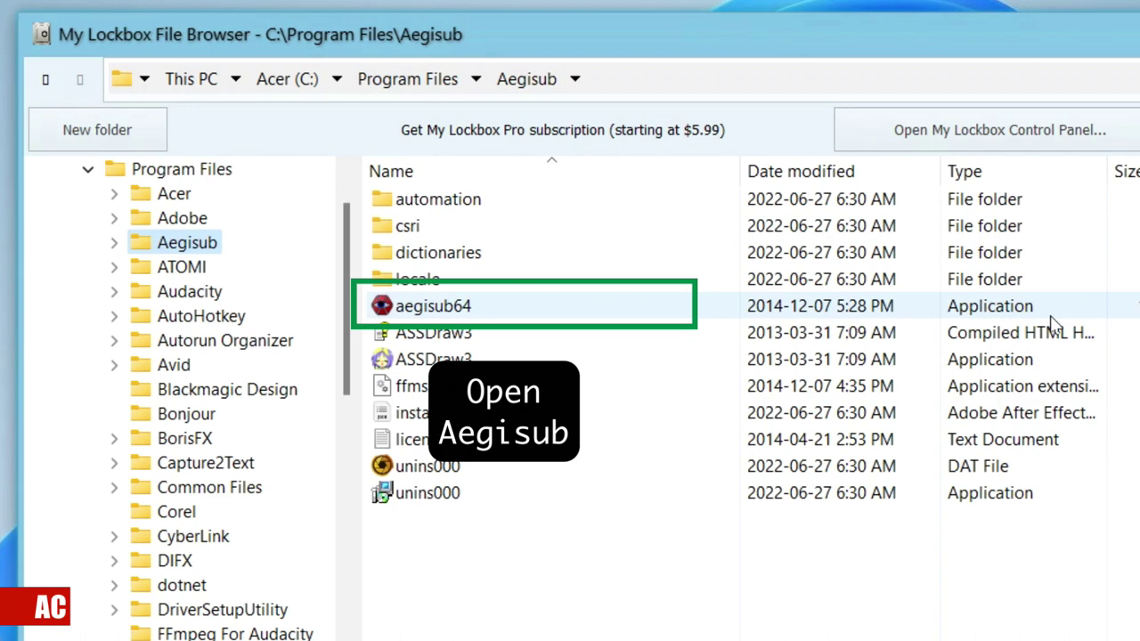
right_click(496, 306)
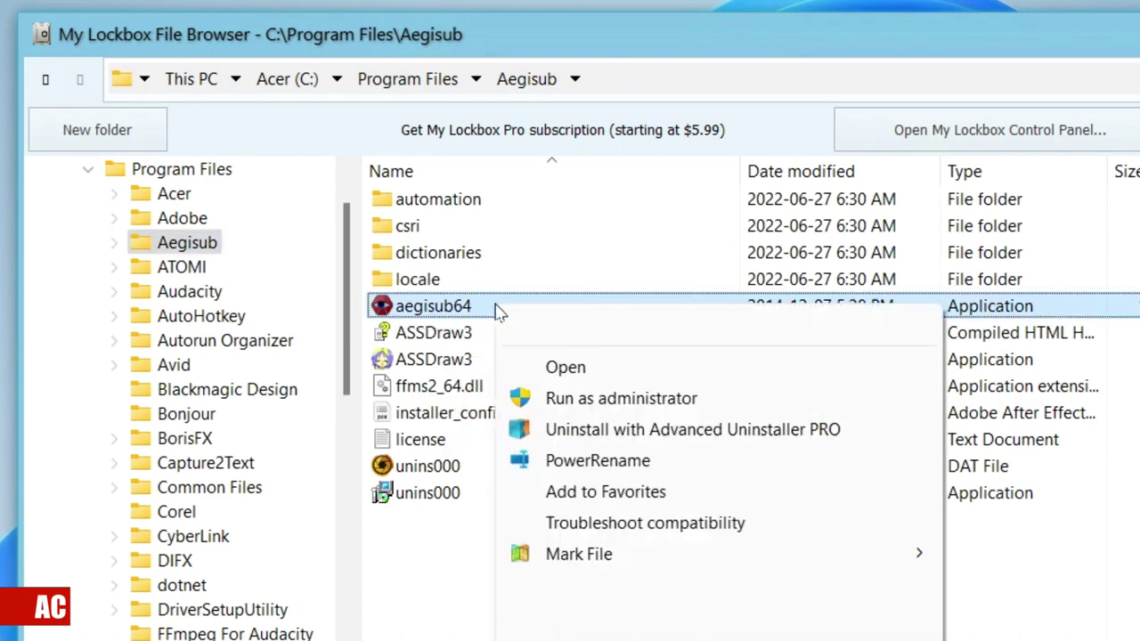
left_click(601, 370)
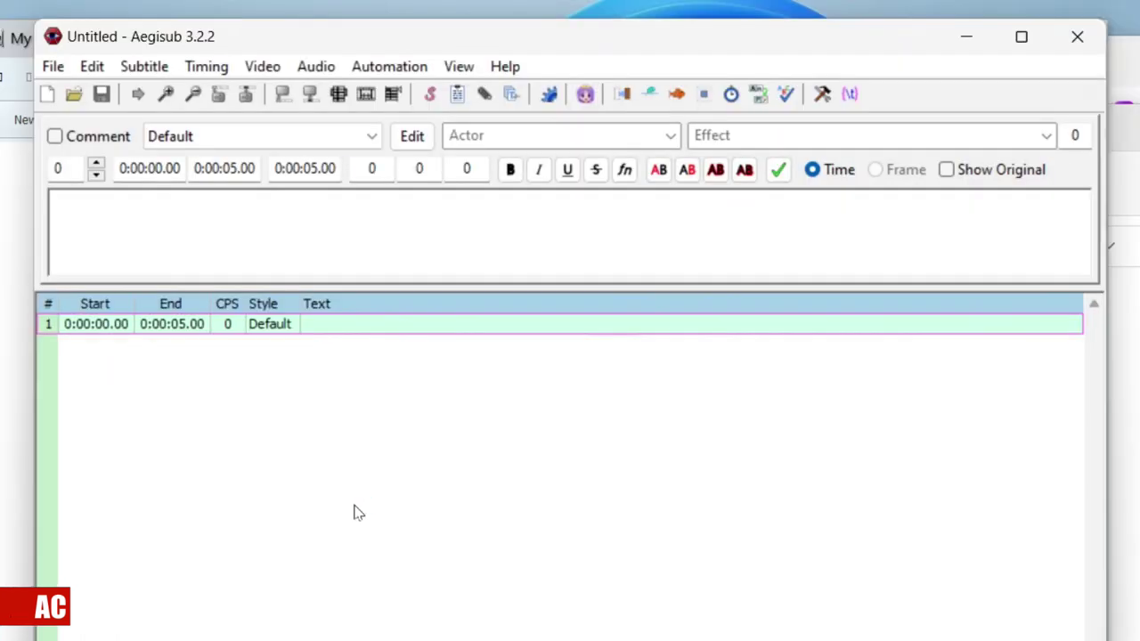
Step: Enter 456212257 as the text of the first subtitle line and insert another line after it
type("4562")
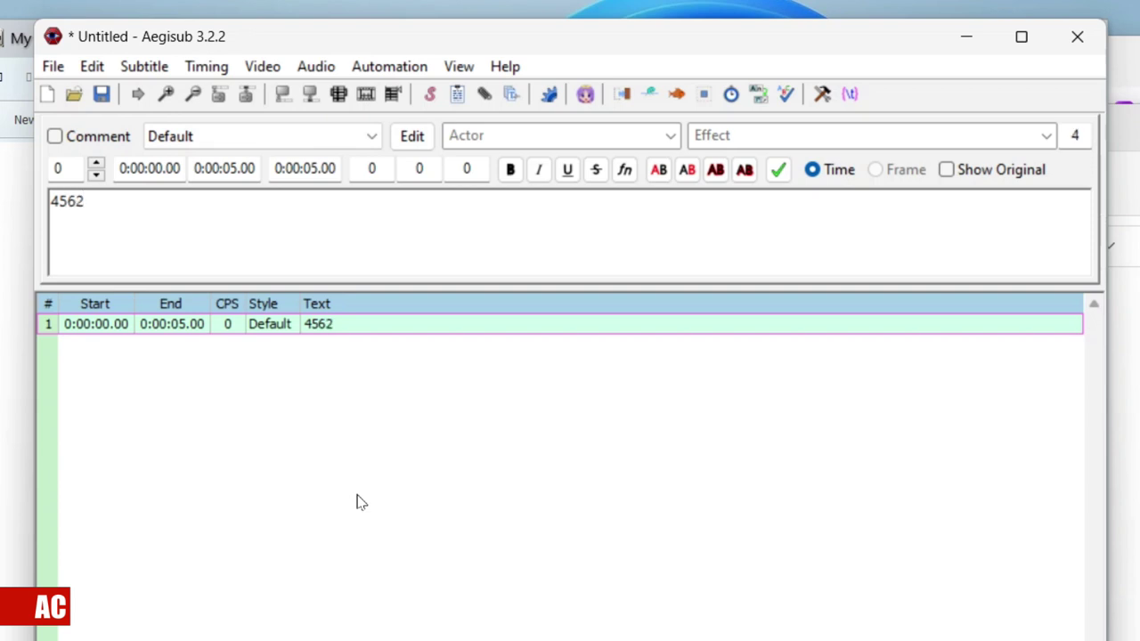
type("12257")
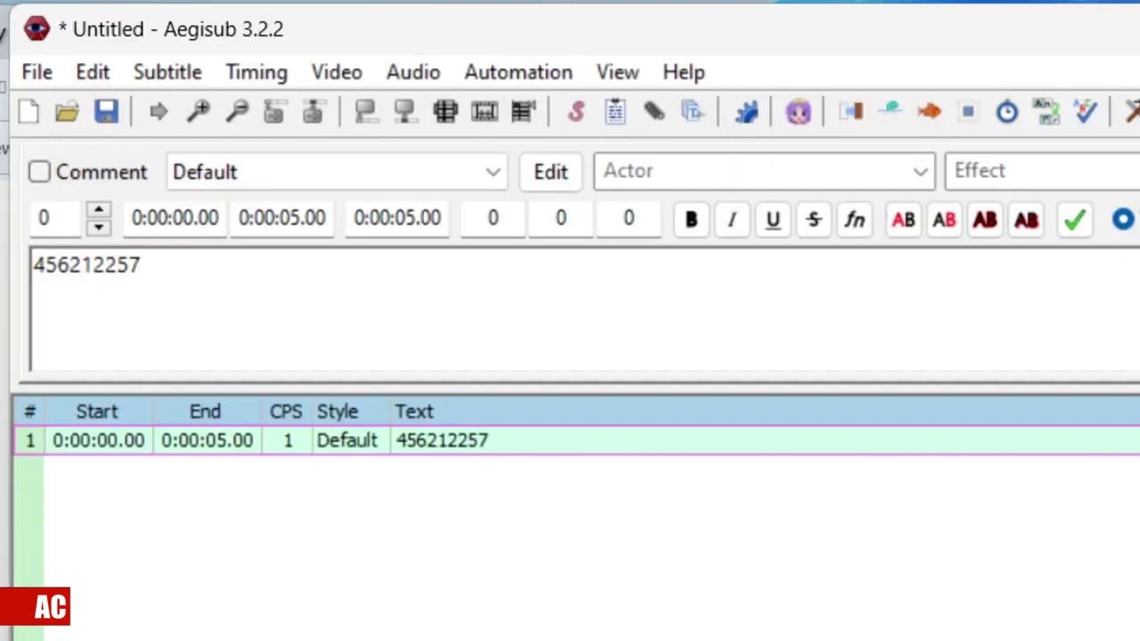
right_click(78, 506)
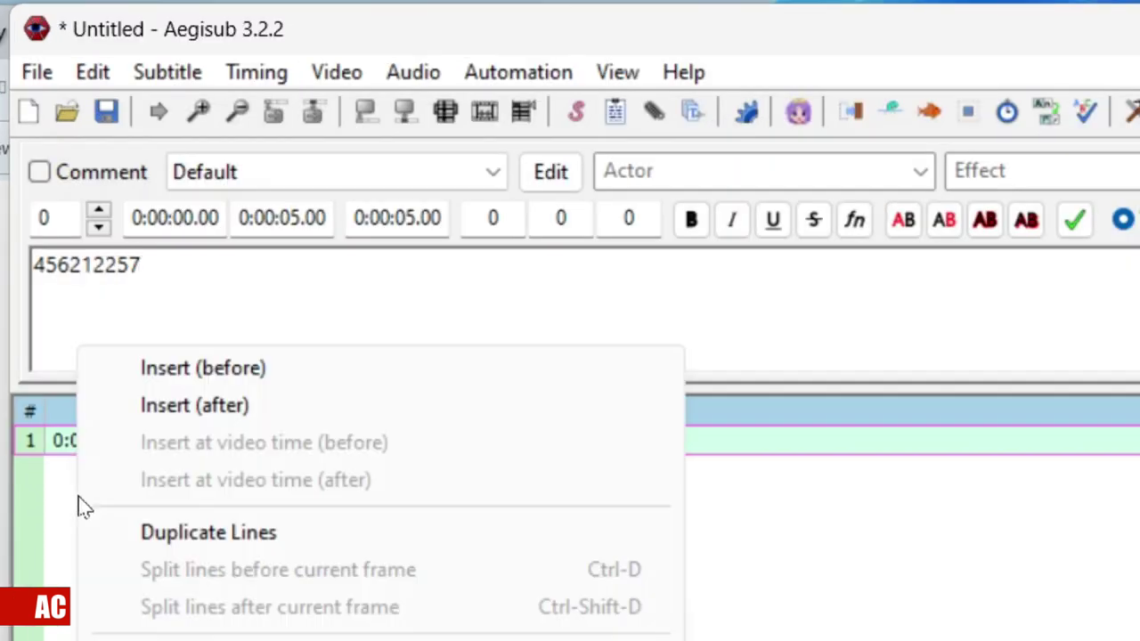
left_click(229, 404)
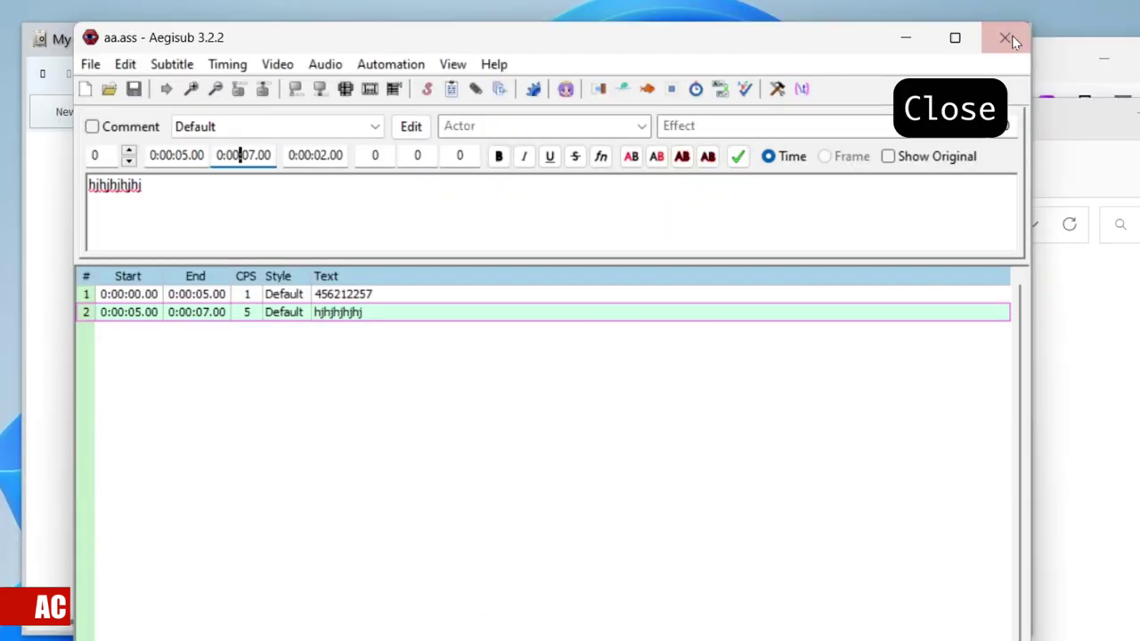
Step: Close Aegisub, the My Lockbox File Browser and the My Lockbox control panel
left_click(1006, 40)
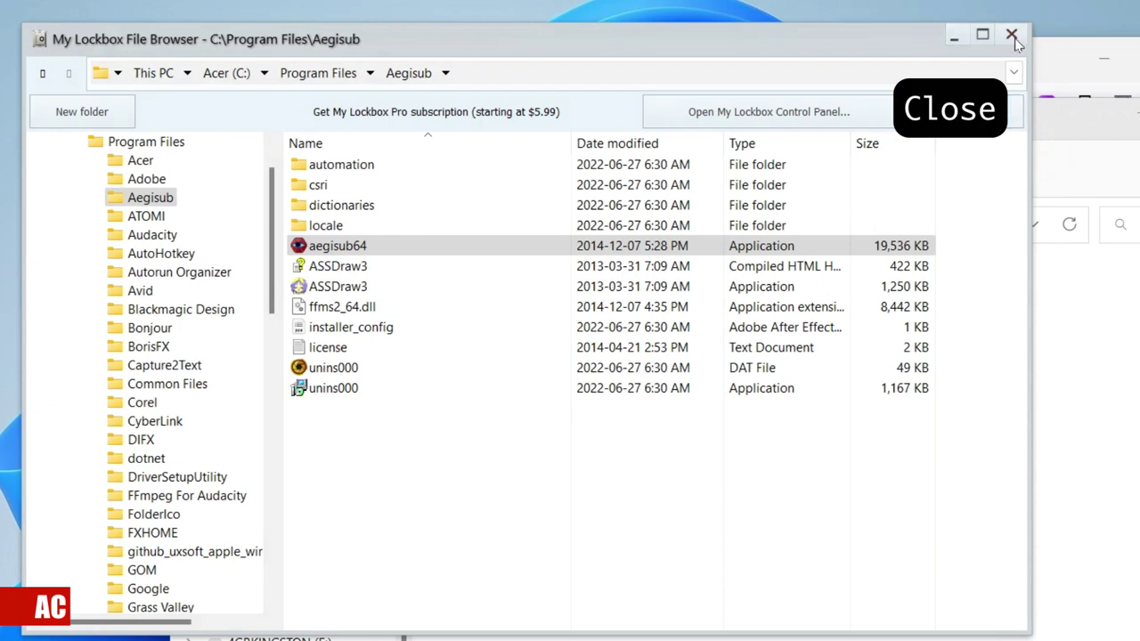
left_click(1012, 36)
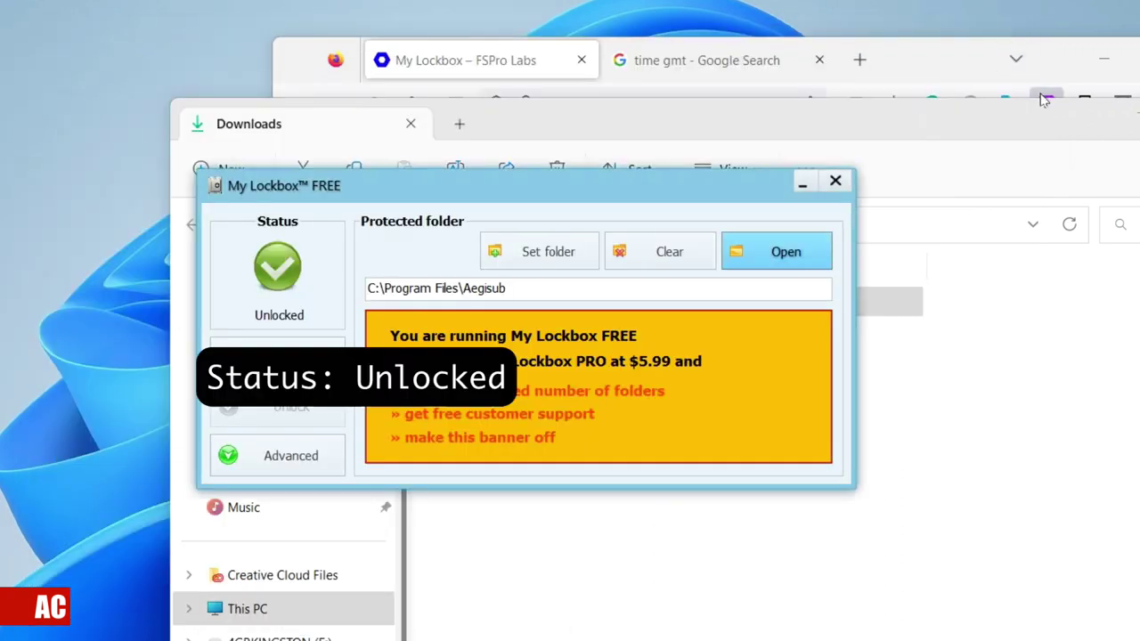
left_click(841, 183)
Step: Find Aegisub through a Windows search for "ae", open it while its folder is unlocked, and close it again
key("super")
type("ae")
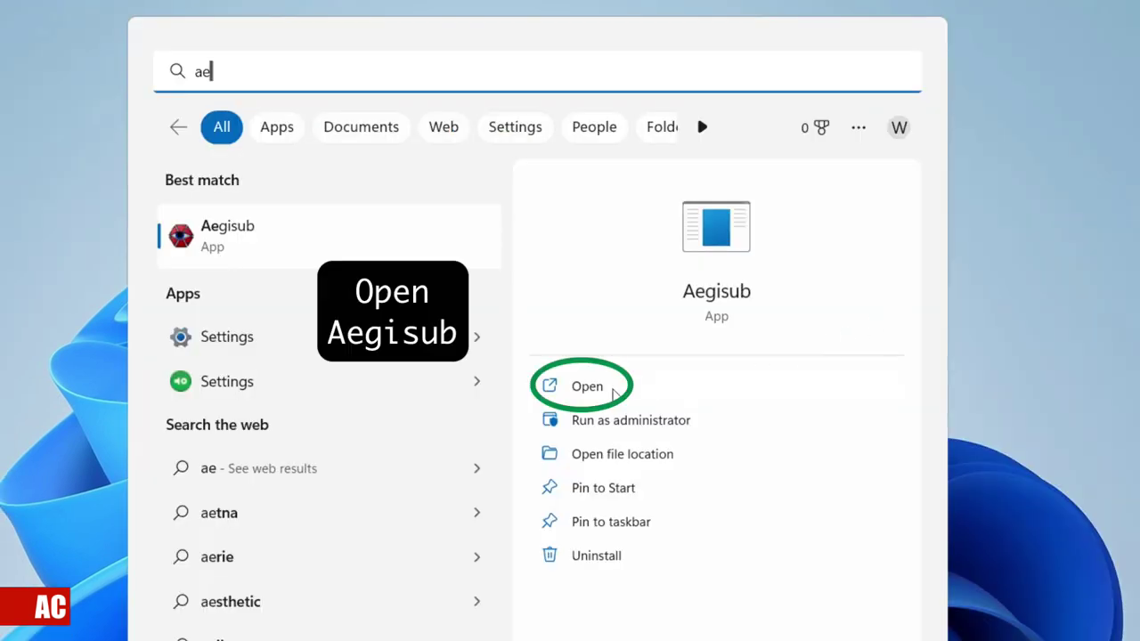
left_click(612, 390)
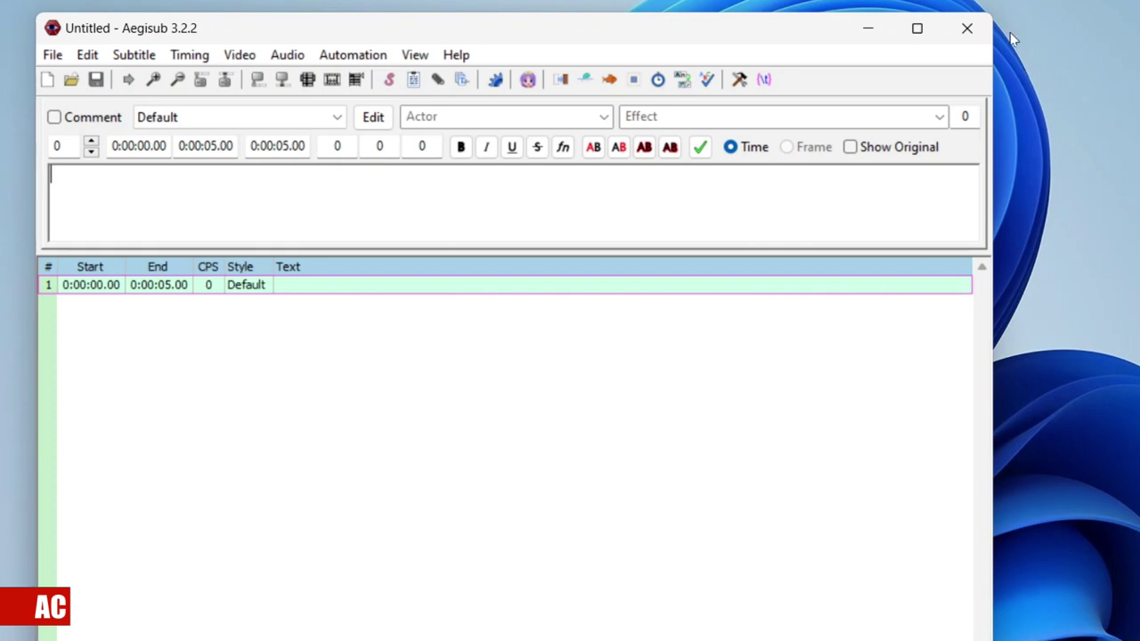
left_click(967, 28)
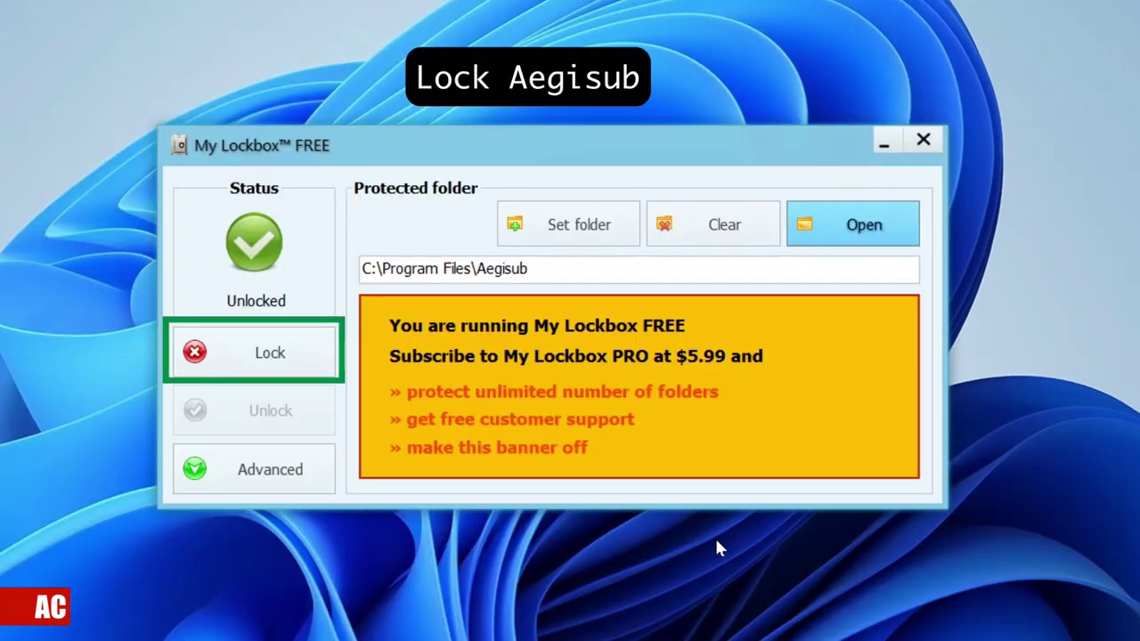
Step: Lock the Aegisub program folder in My Lockbox and try to open Aegisub from a Windows search for "aeg"
left_click(269, 356)
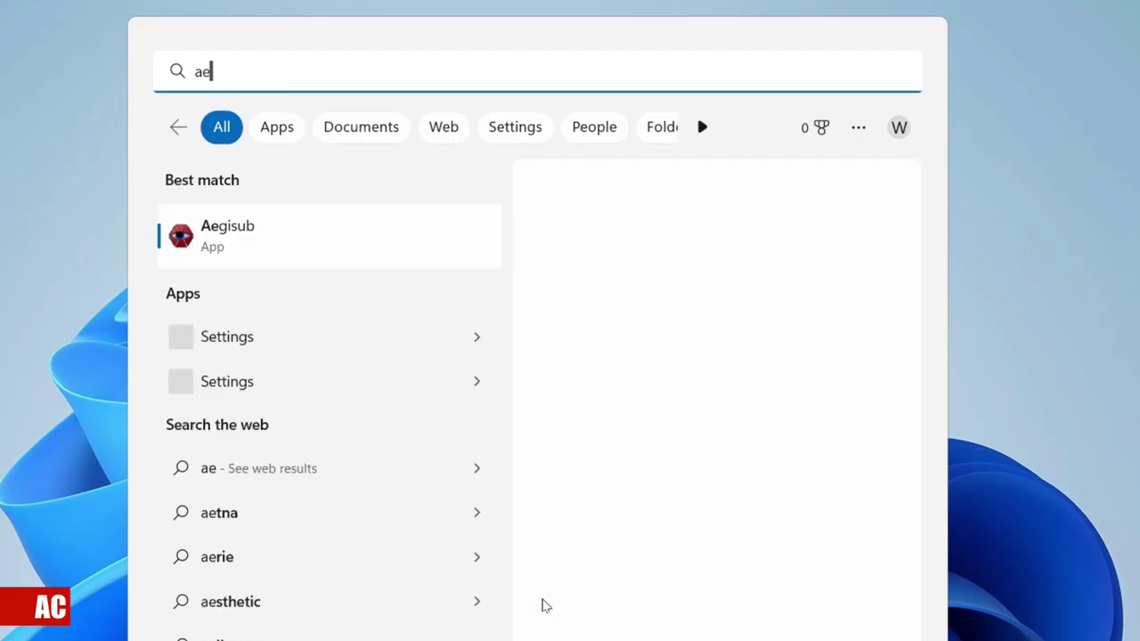
type("g")
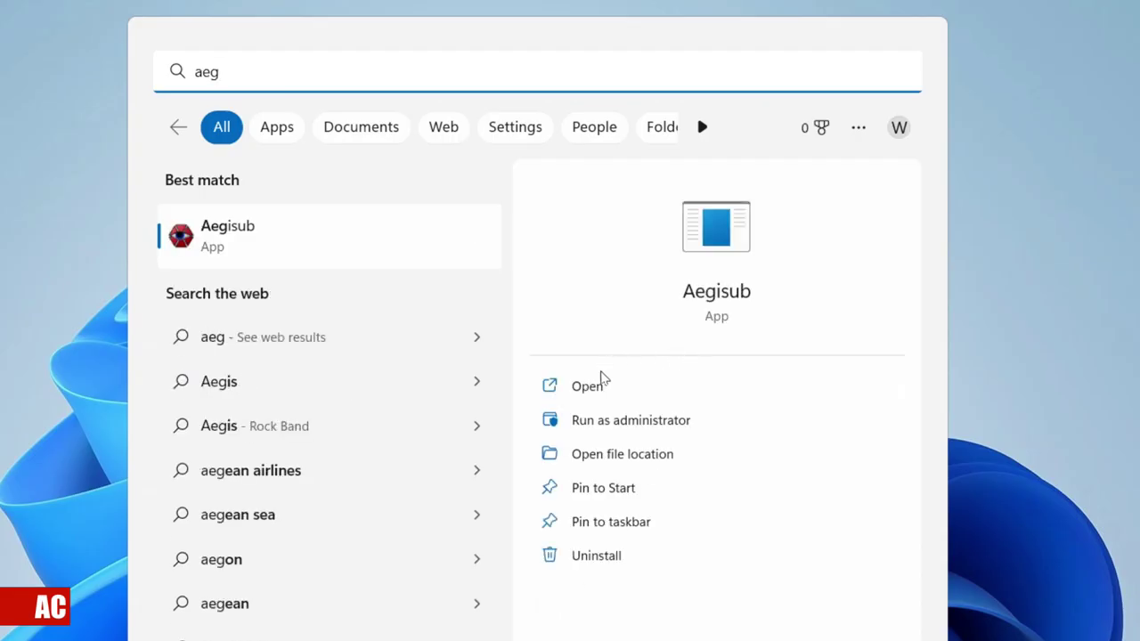
left_click(597, 396)
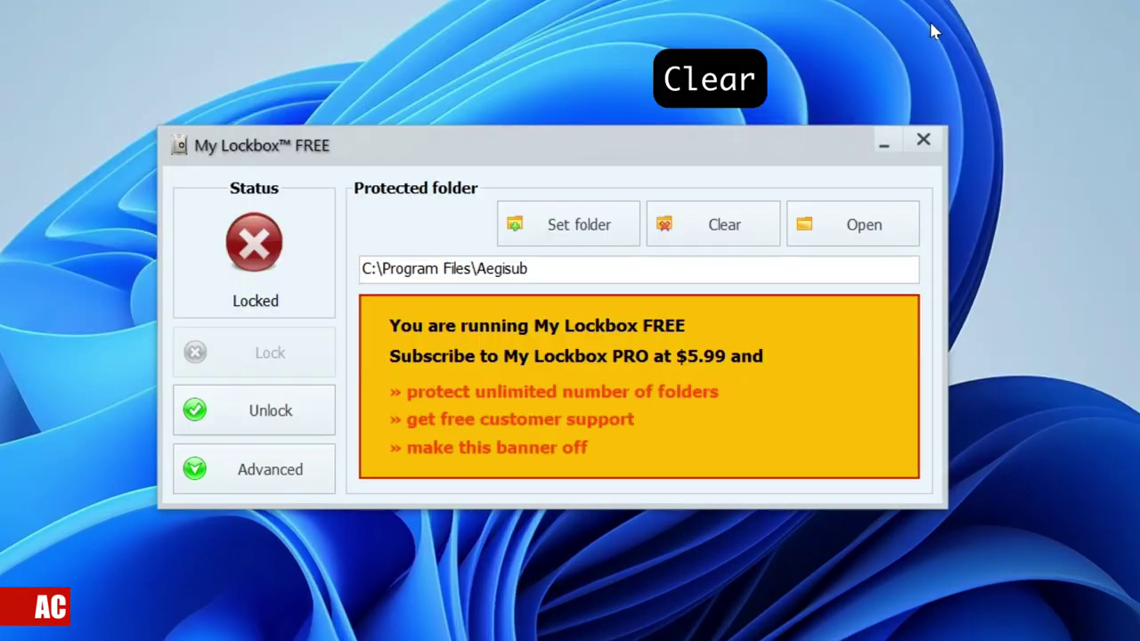
Step: Clear C:\Program Files\Aegisub from the protected folder slot in My Lockbox and confirm its removal
left_click(623, 147)
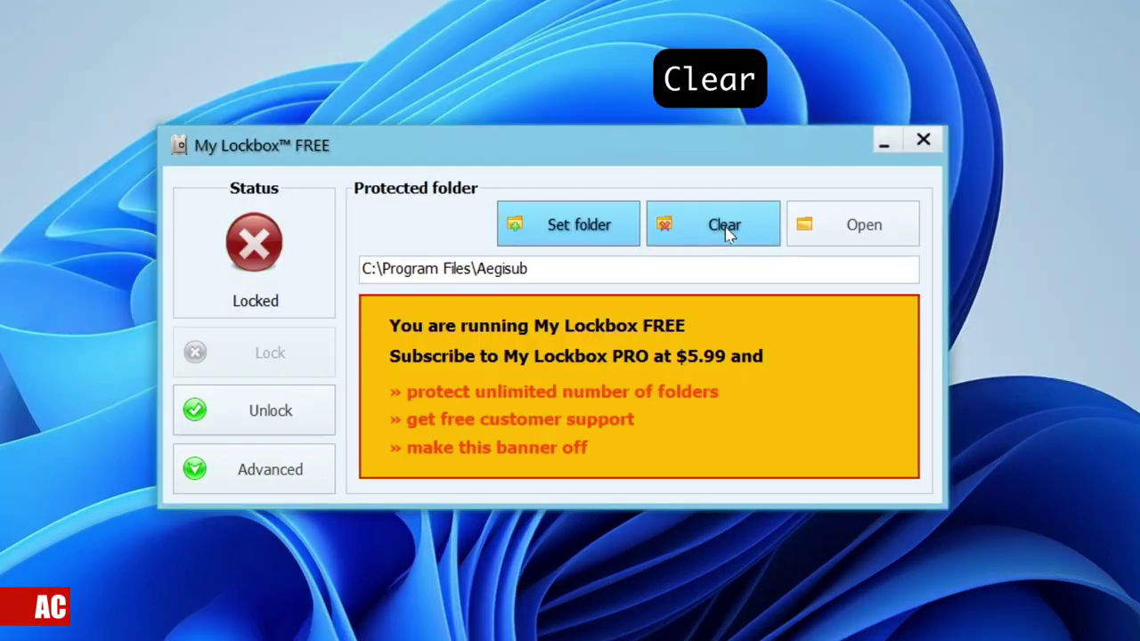
left_click(727, 230)
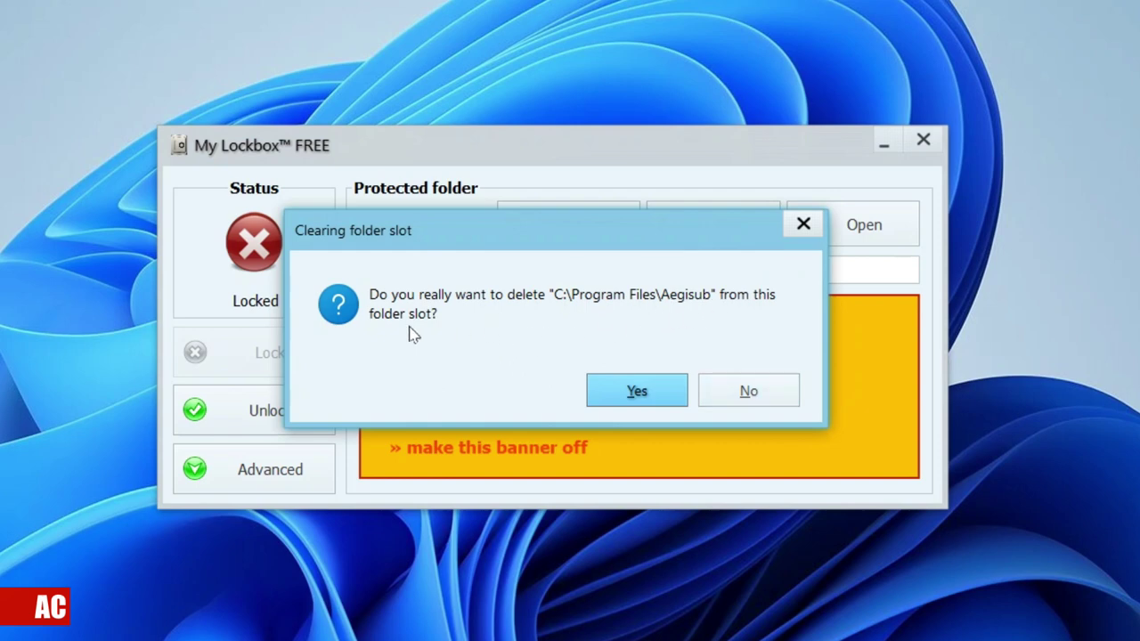
left_click(650, 394)
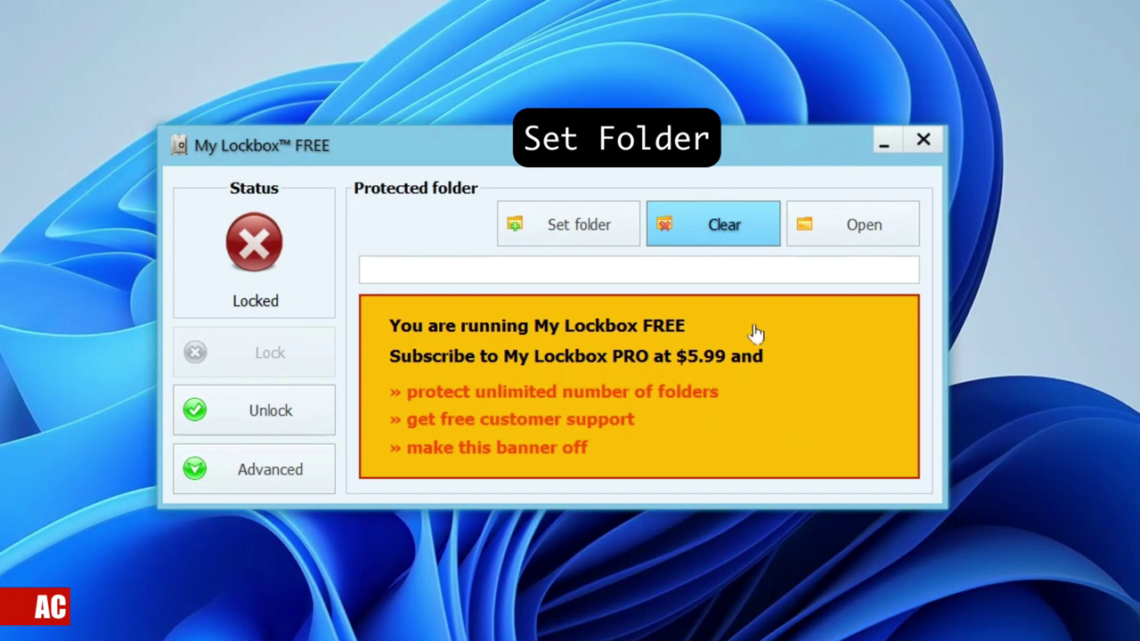
Step: Set the Aegisub docs folder on the Desktop as the protected folder in My Lockbox
left_click(573, 223)
double_click(459, 316)
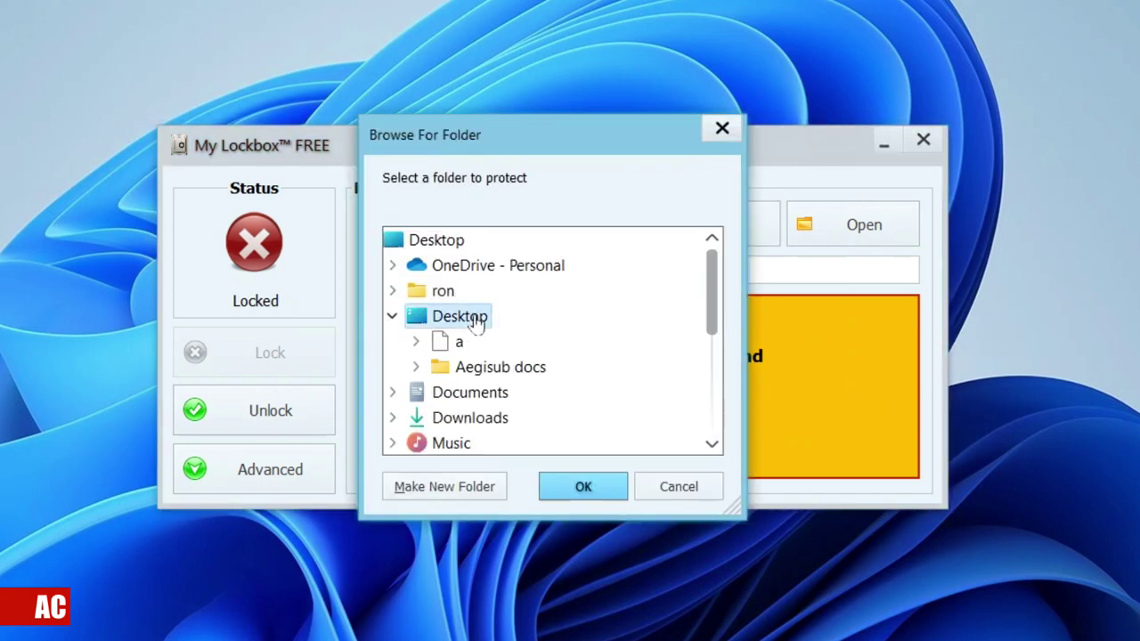
left_click(522, 367)
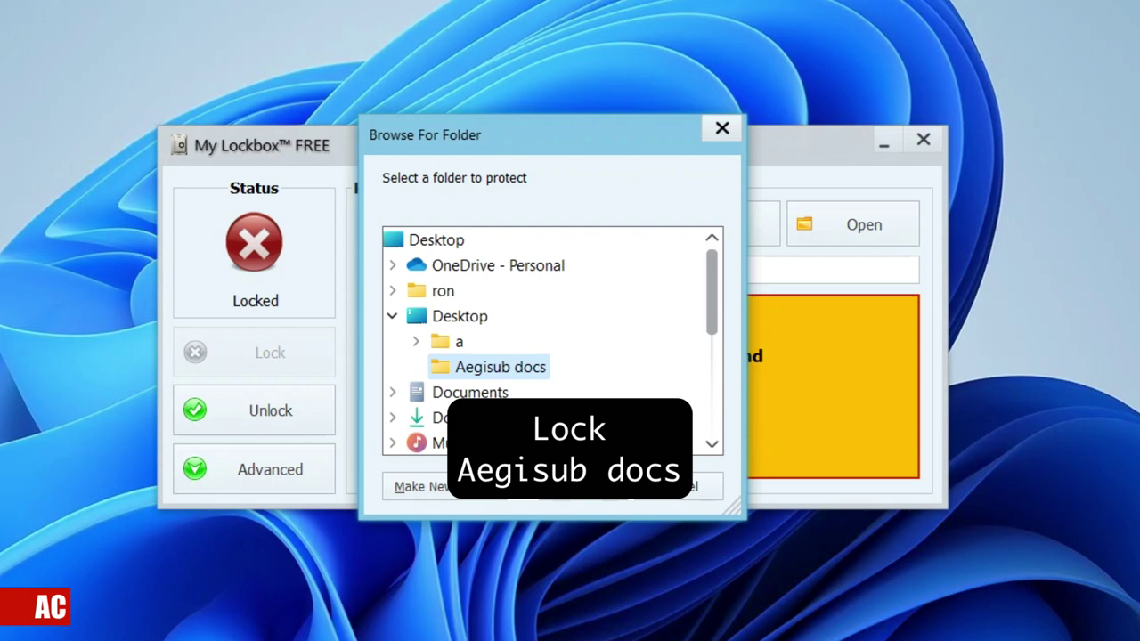
left_click(579, 486)
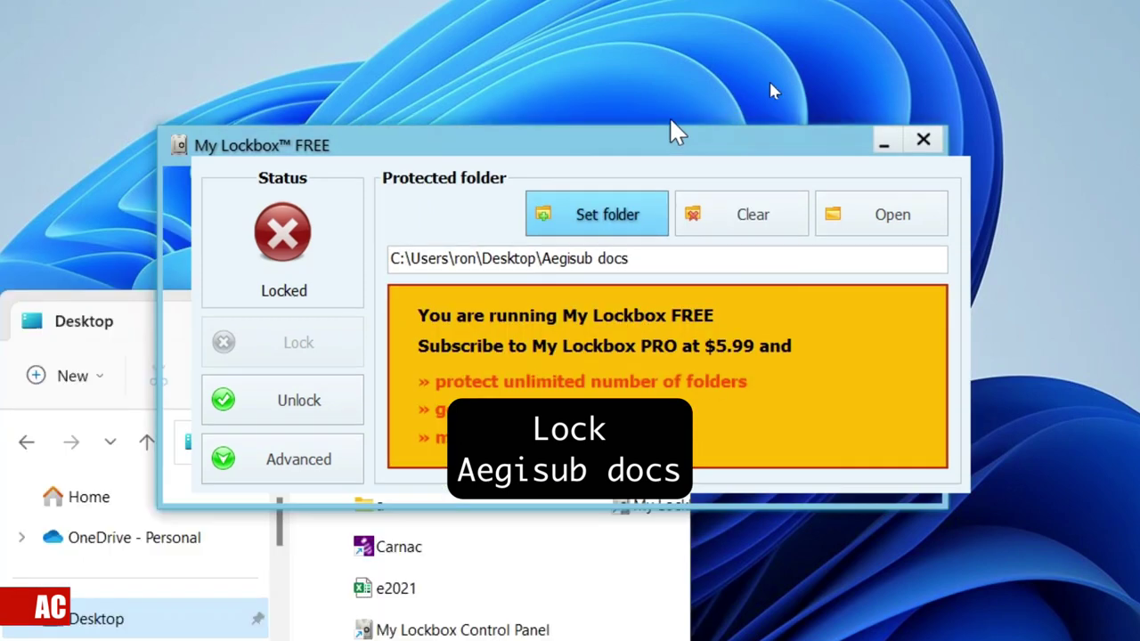
Step: Arrange the Desktop folder window beside My Lockbox, enlarge it, and unlock the Aegisub docs folder
left_click_drag(676, 132, 1057, 57)
left_click(543, 306)
left_click_drag(441, 325, 292, 43)
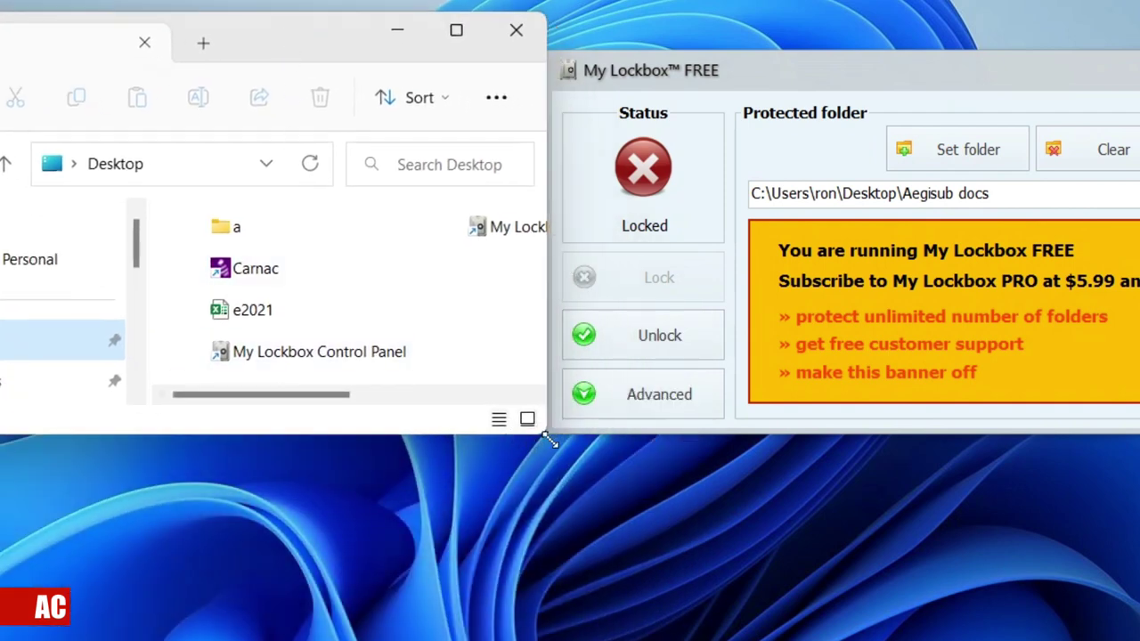
mouse_move(549, 440)
left_mouse_down()
mouse_move(547, 501)
mouse_move(565, 567)
left_mouse_up()
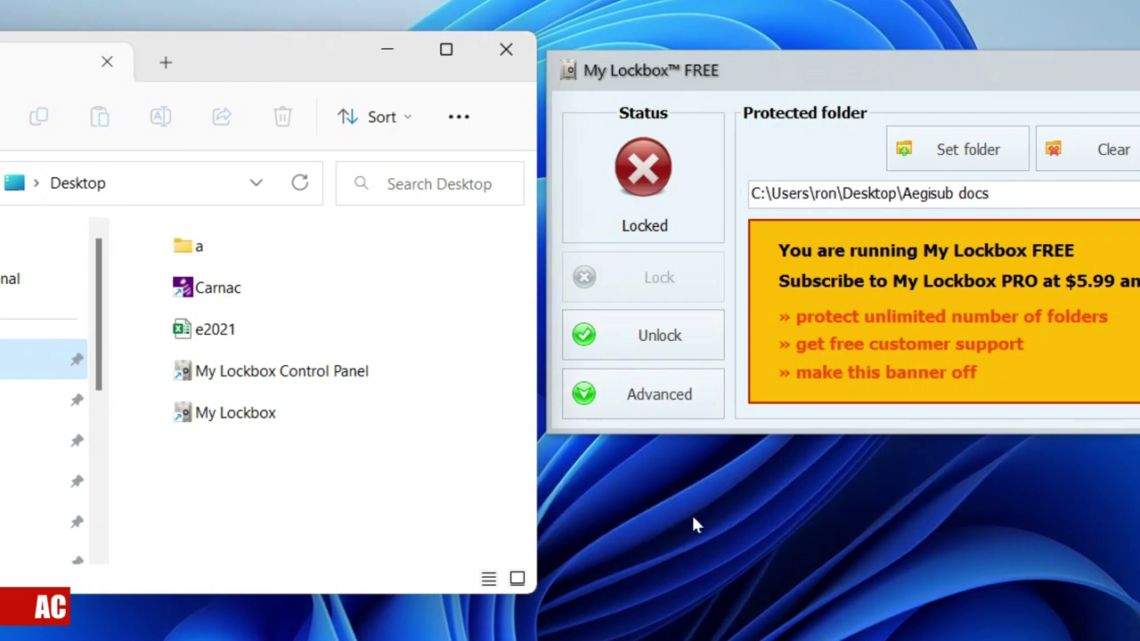
left_click(895, 81)
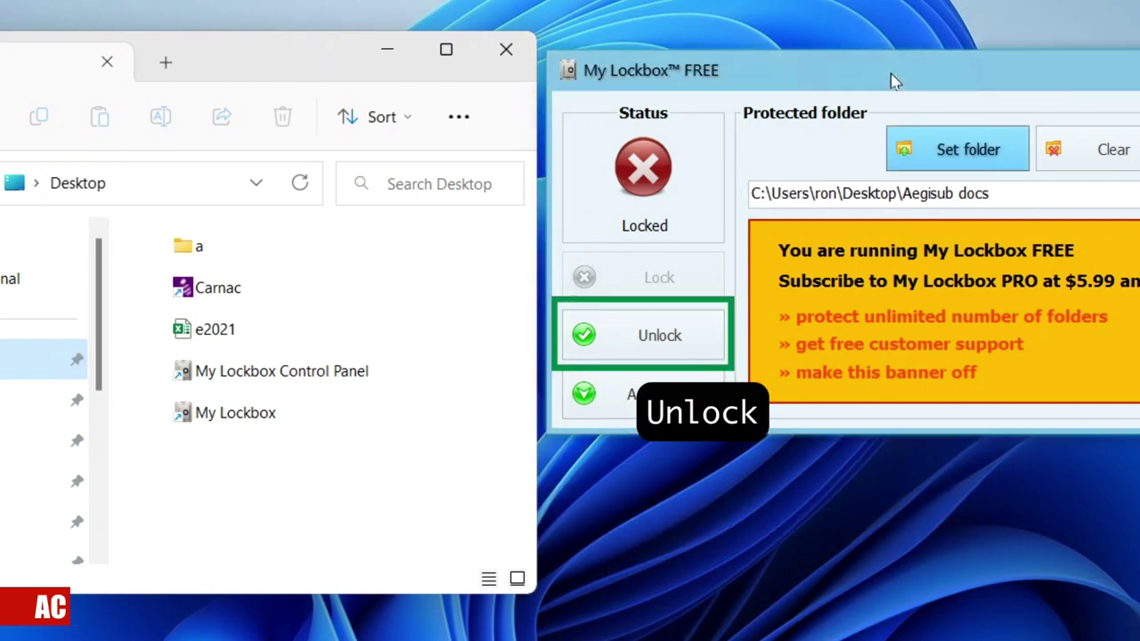
left_click(659, 333)
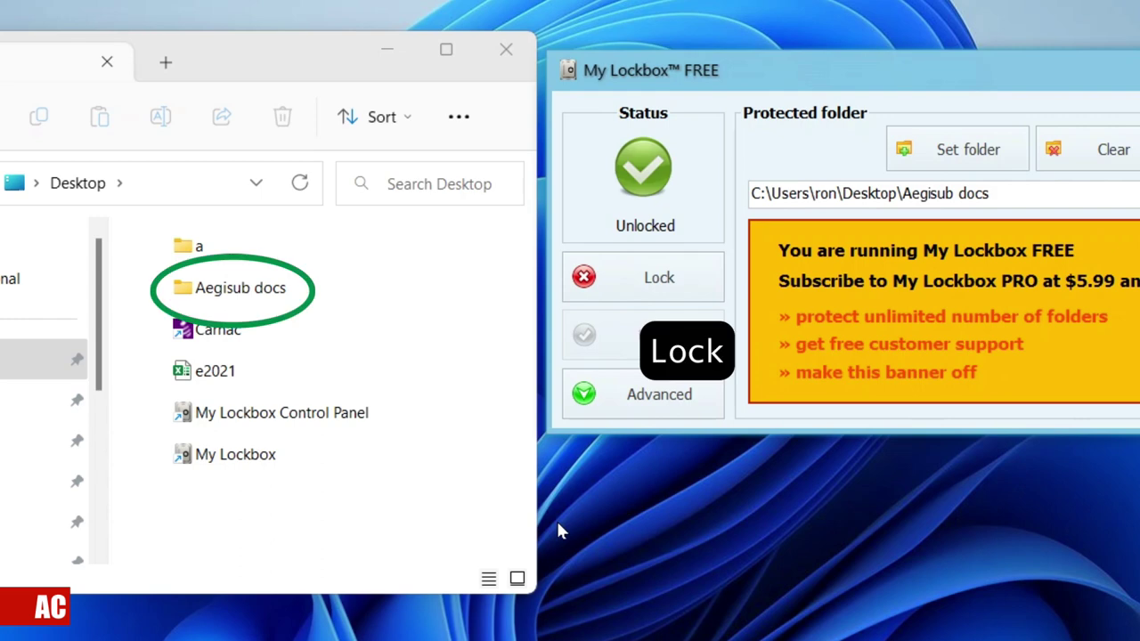
Step: Lock the Aegisub docs folder again and show its options in the Windows search results for "aegisub"
left_click(624, 279)
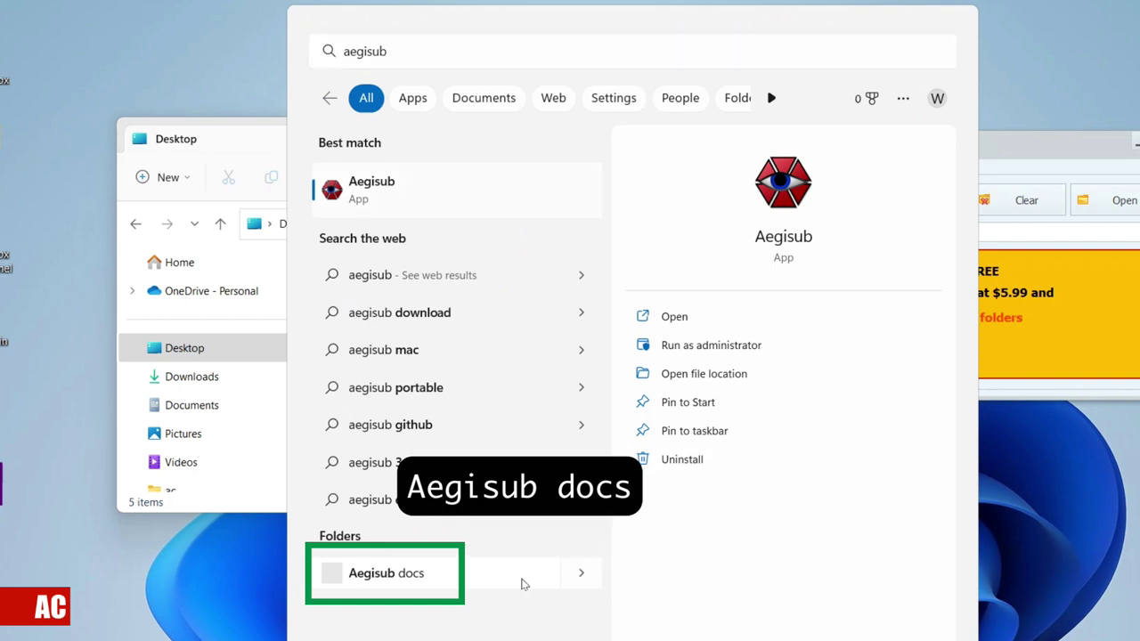
left_click(581, 575)
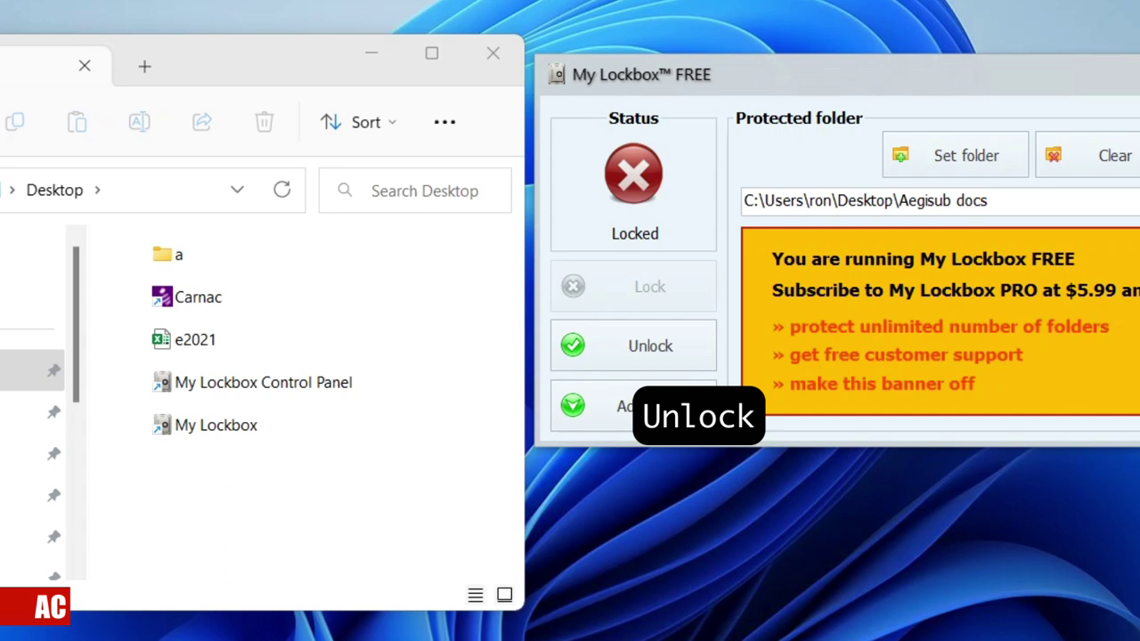
Step: Unlock the Aegisub docs folder in My Lockbox and open it from the Windows search results for "aegisub"
left_click(670, 344)
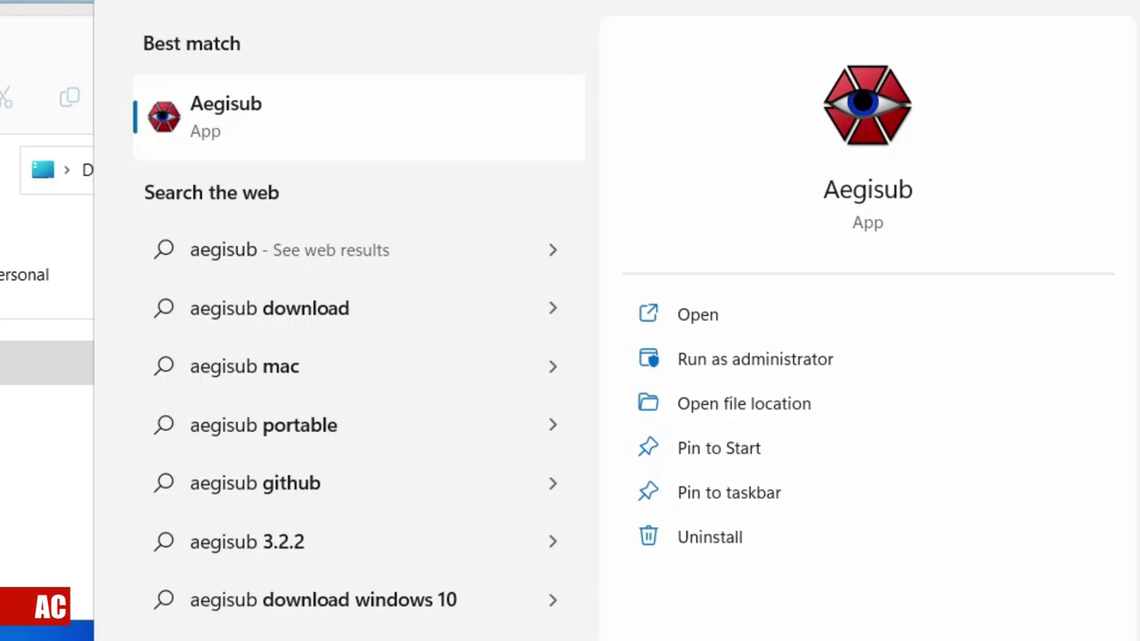
key("Down")
key("Down")
key("Down")
key("Down")
key("Down")
key("Down")
key("Down")
key("Down")
key("Down")
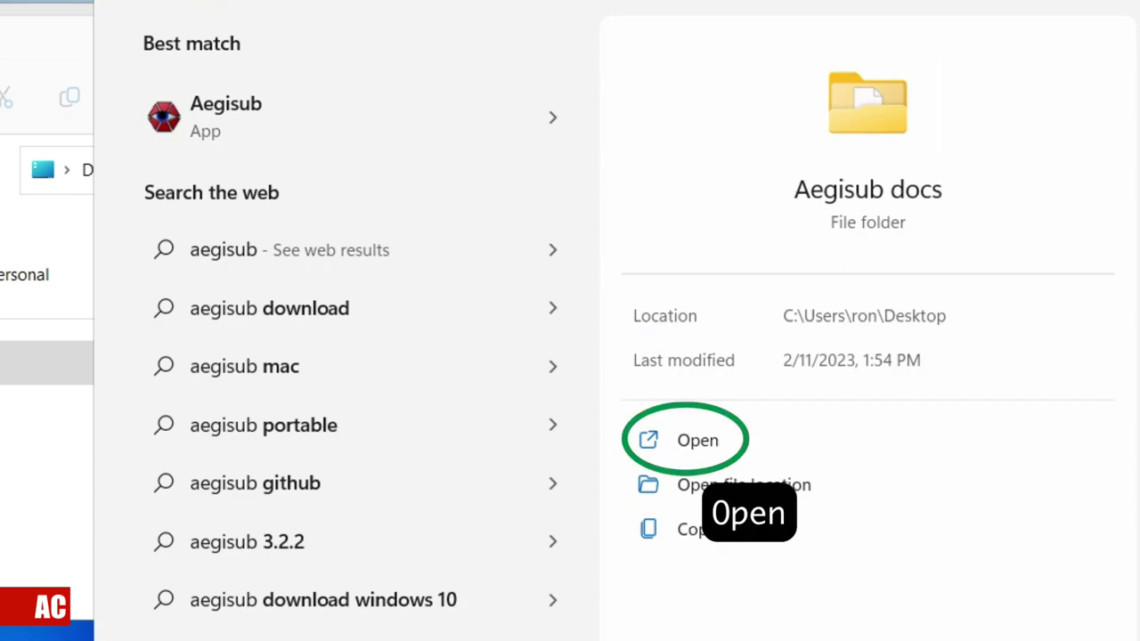
left_click(704, 440)
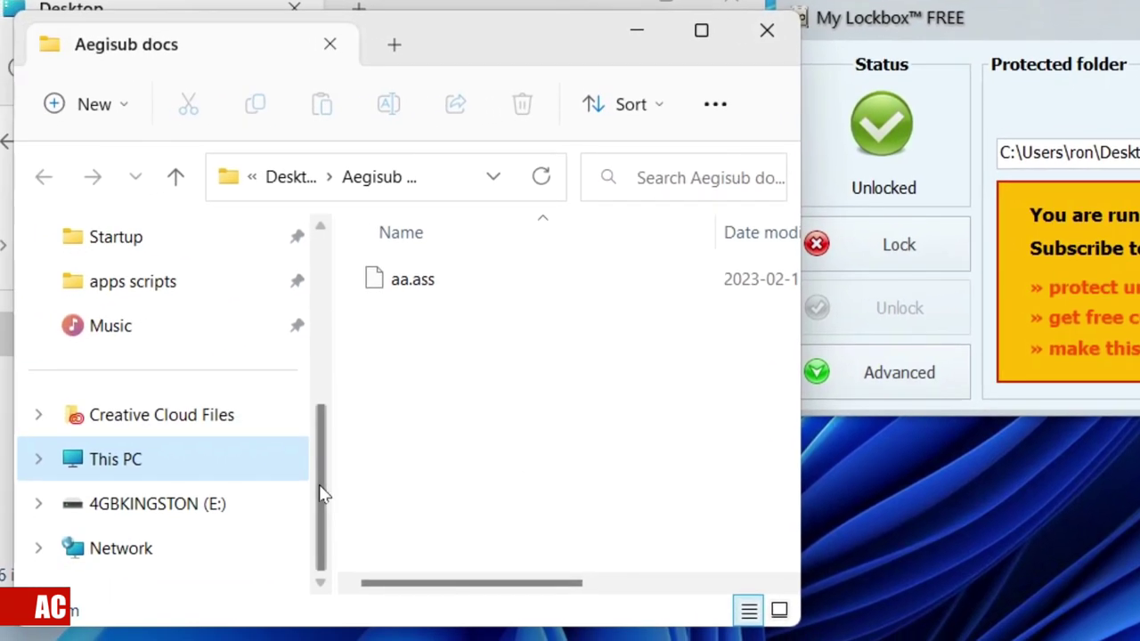
left_click_drag(309, 494, 346, 395)
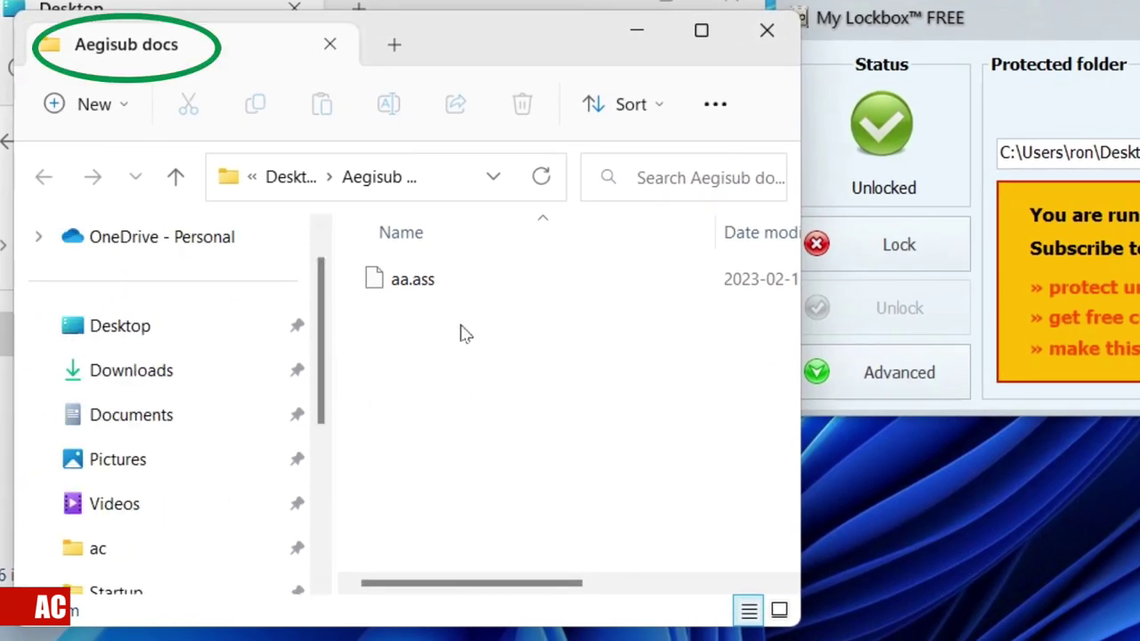